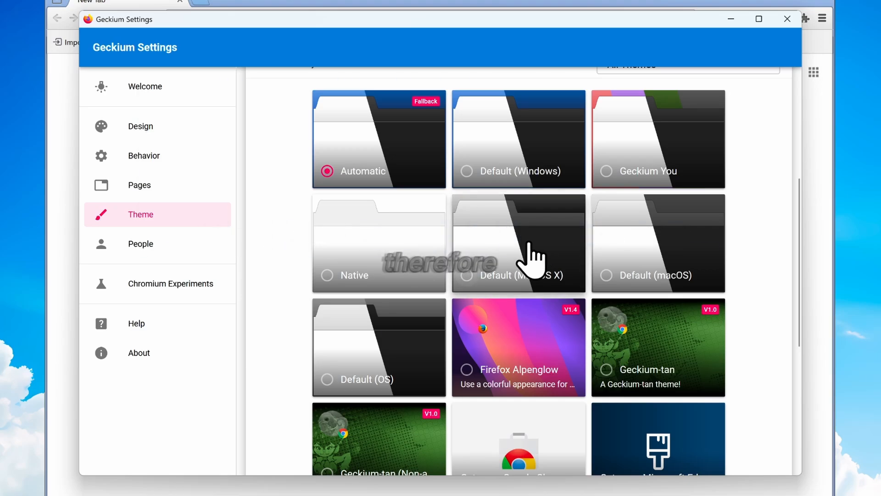
{"action": "scroll", "coordinate": [501, 217], "scroll_direction": "up", "scroll_amount": 4}
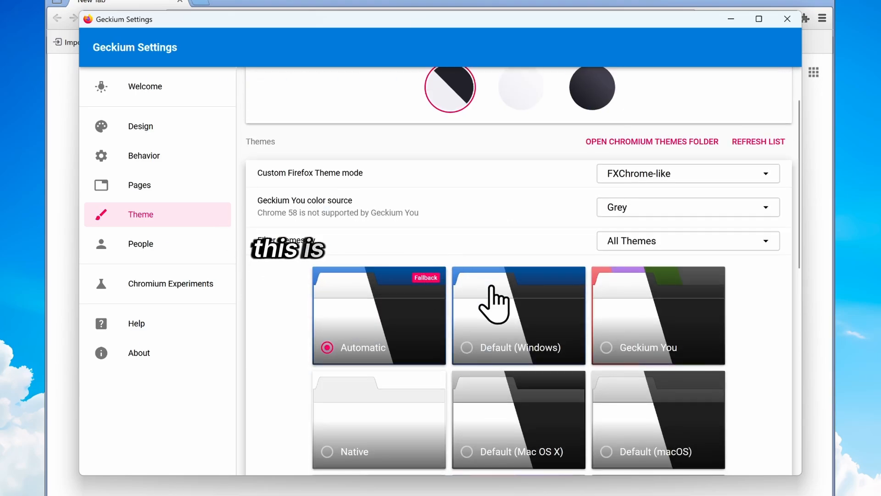
{"action": "scroll", "coordinate": [532, 314], "scroll_direction": "down", "scroll_amount": 4}
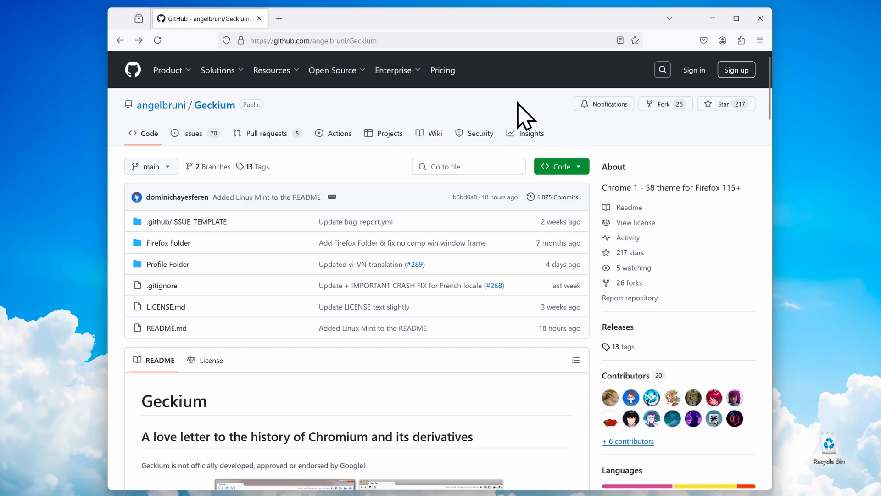
- Check the installed Firefox version in the About Firefox window
{"action": "left_click", "coordinate": [761, 40]}
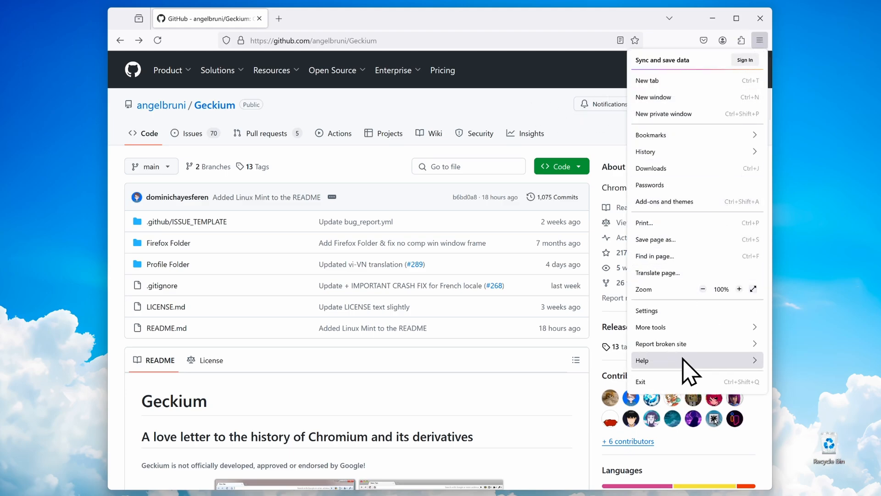
{"action": "left_click", "coordinate": [683, 360]}
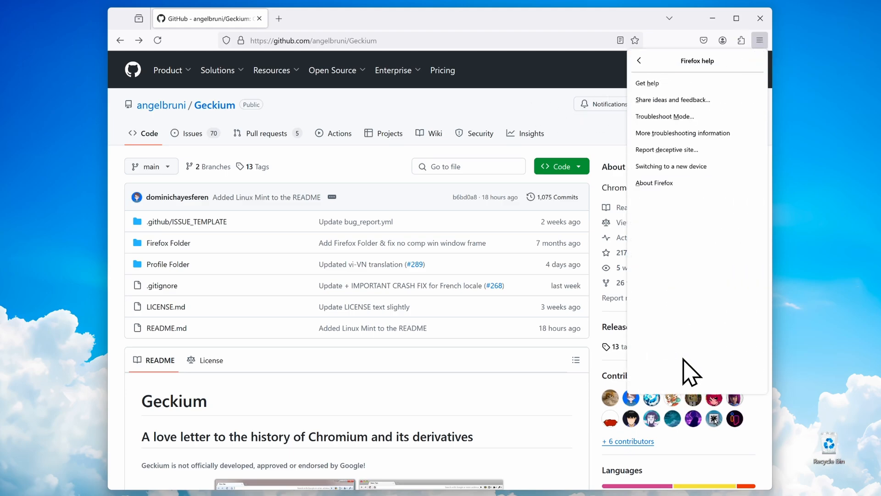
{"action": "left_click", "coordinate": [658, 184]}
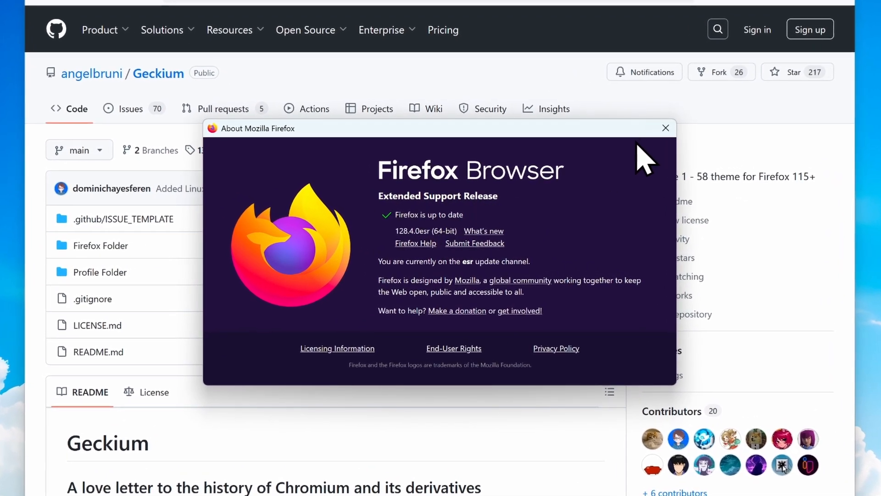
{"action": "left_click", "coordinate": [645, 138]}
{"action": "left_click", "coordinate": [358, 42]}
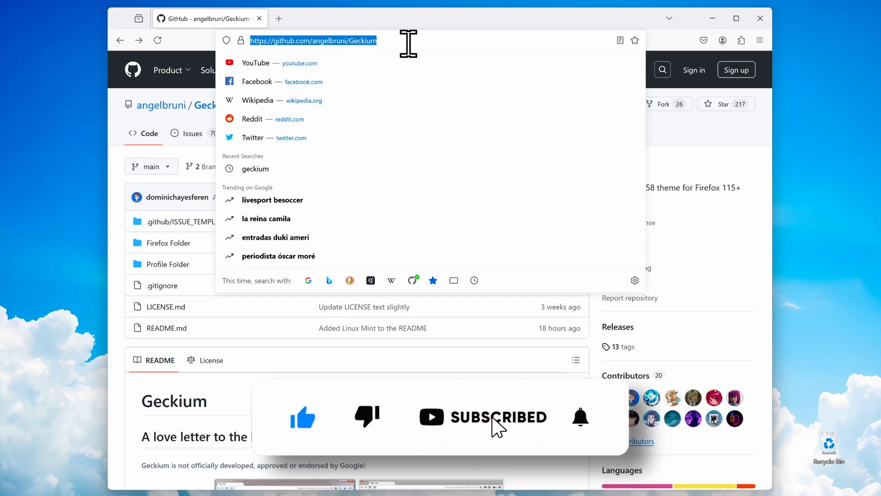
{"action": "left_click", "coordinate": [718, 261]}
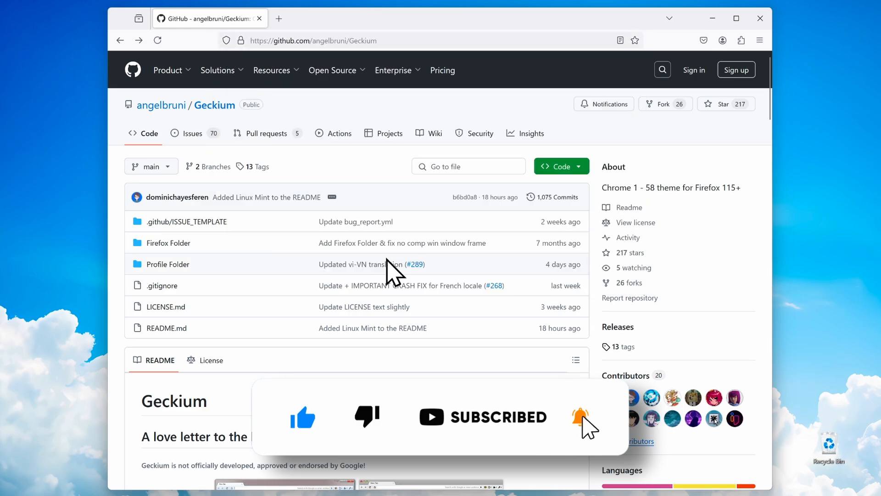
- Read the Geckium README's compatibility section and its installation instructions for Linux, Windows and macOS
{"action": "scroll", "coordinate": [386, 268], "scroll_direction": "down", "scroll_amount": 2}
{"action": "scroll", "coordinate": [390, 229], "scroll_direction": "down", "scroll_amount": 10}
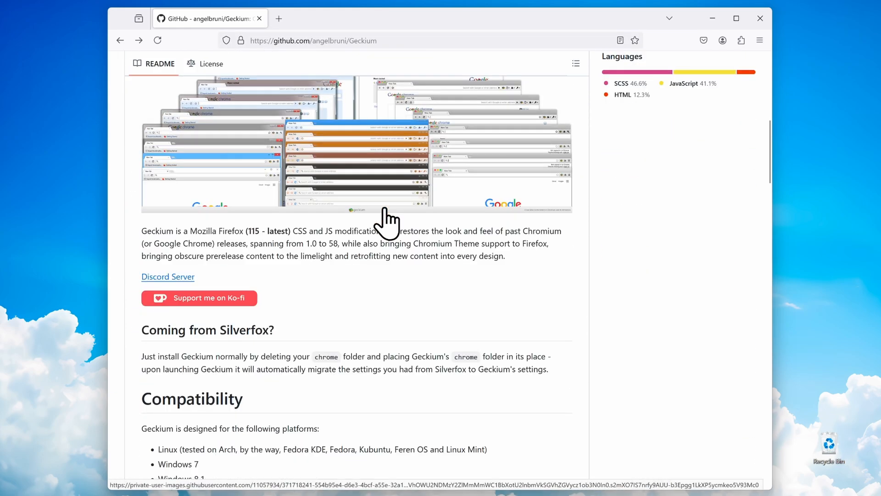
{"action": "scroll", "coordinate": [358, 164], "scroll_direction": "up", "scroll_amount": 2}
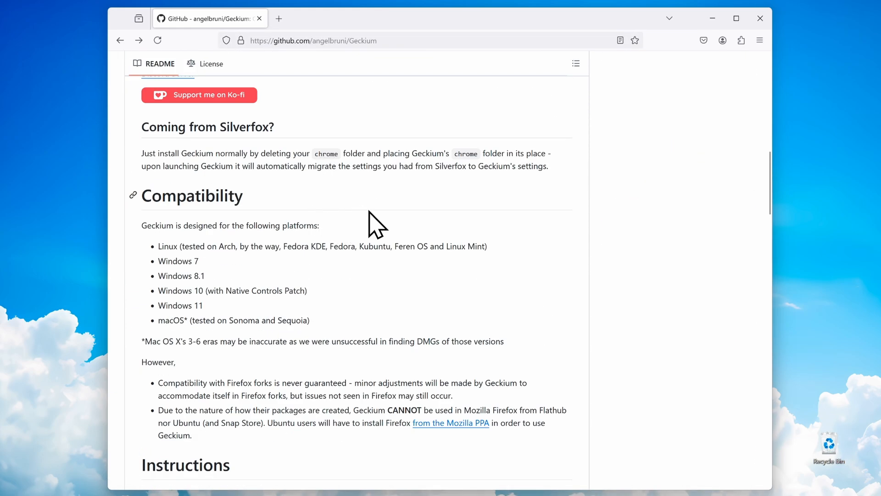
{"action": "double_click", "coordinate": [160, 242]}
{"action": "scroll", "coordinate": [417, 224], "scroll_direction": "up", "scroll_amount": 5}
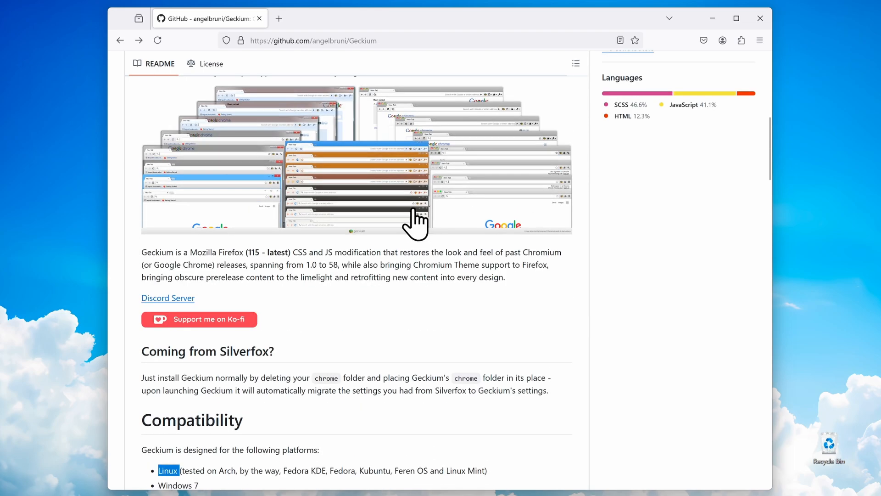
{"action": "scroll", "coordinate": [420, 221], "scroll_direction": "up", "scroll_amount": 4}
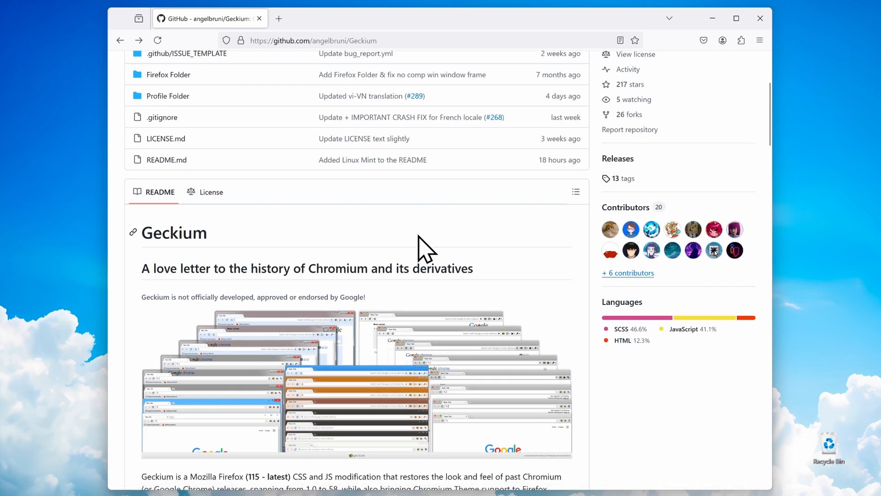
{"action": "scroll", "coordinate": [405, 243], "scroll_direction": "down", "scroll_amount": 10}
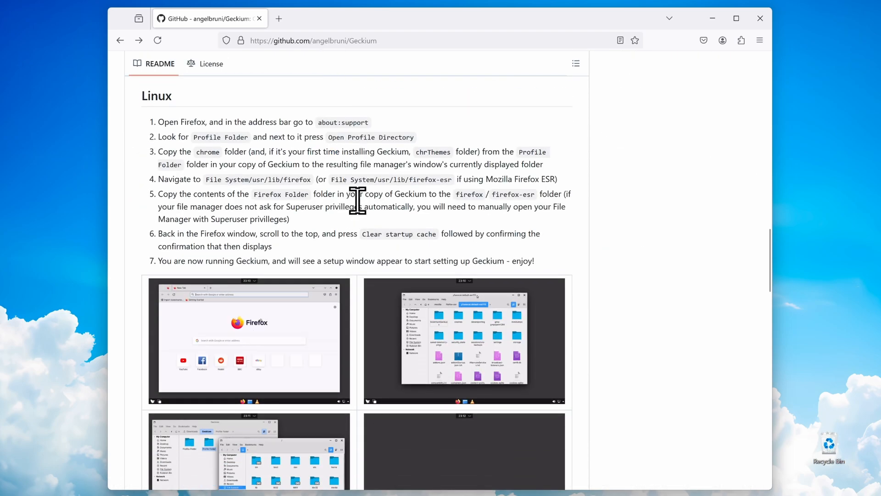
{"action": "scroll", "coordinate": [380, 185], "scroll_direction": "up", "scroll_amount": 4}
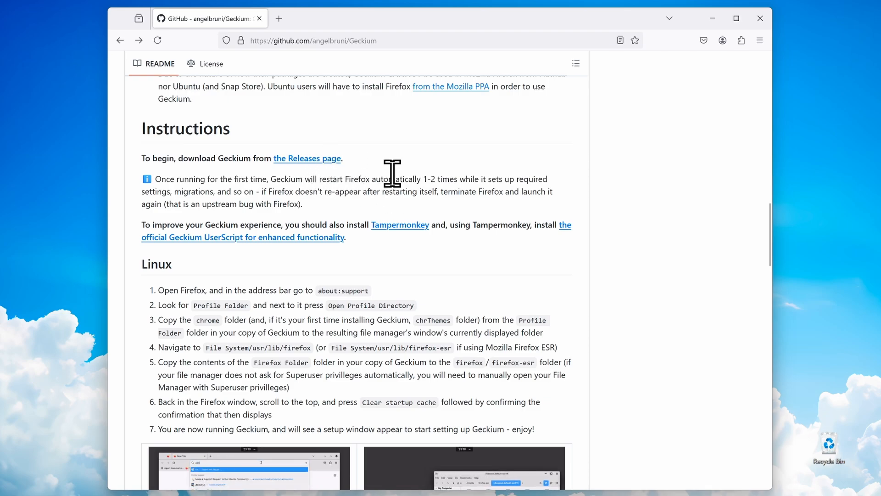
{"action": "scroll", "coordinate": [351, 230], "scroll_direction": "down", "scroll_amount": 10}
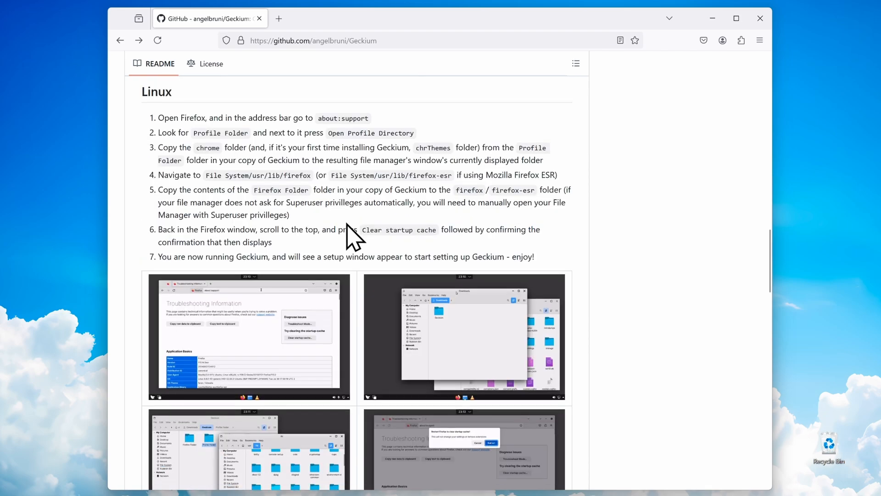
{"action": "scroll", "coordinate": [358, 208], "scroll_direction": "down", "scroll_amount": 4}
{"action": "scroll", "coordinate": [354, 191], "scroll_direction": "up", "scroll_amount": 4}
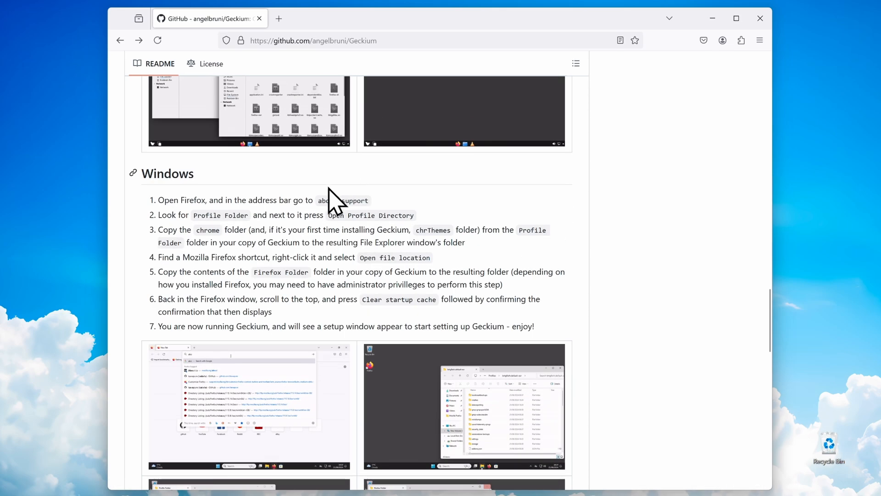
{"action": "scroll", "coordinate": [379, 211], "scroll_direction": "down", "scroll_amount": 10}
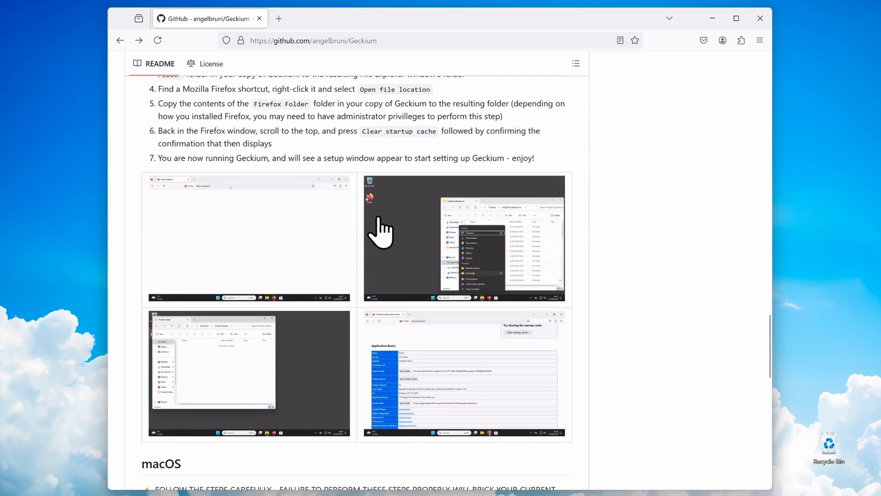
{"action": "scroll", "coordinate": [391, 202], "scroll_direction": "up", "scroll_amount": 3}
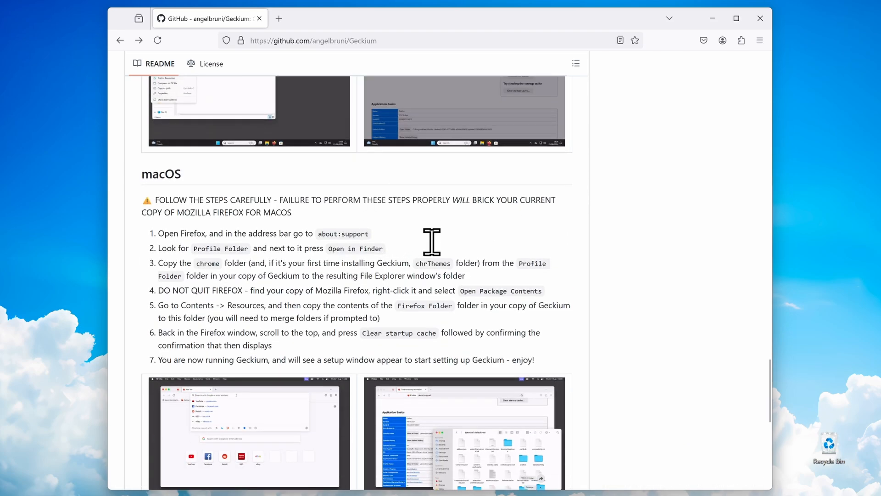
{"action": "scroll", "coordinate": [436, 257], "scroll_direction": "up", "scroll_amount": 20}
{"action": "scroll", "coordinate": [441, 266], "scroll_direction": "up", "scroll_amount": 3}
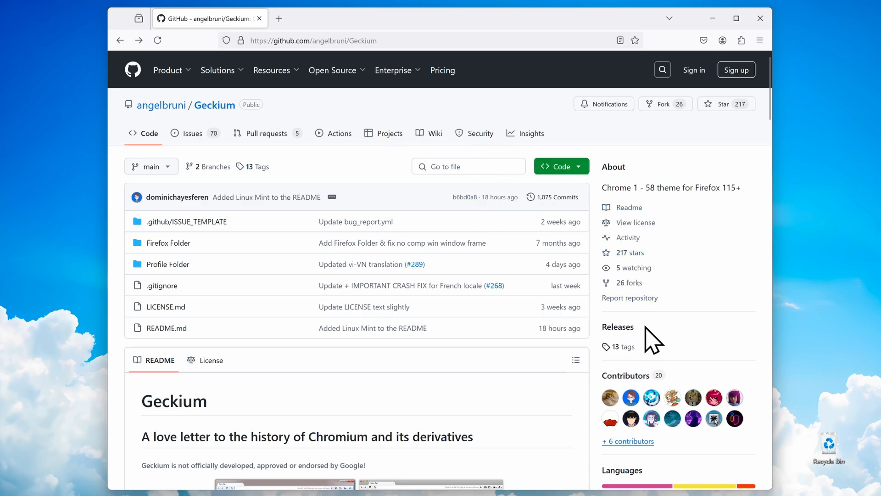
- Download Geckium_Public_Beta_1.9.1.zip from the assets of the Geckium Public Beta 1.9.1 release
{"action": "left_click", "coordinate": [621, 326]}
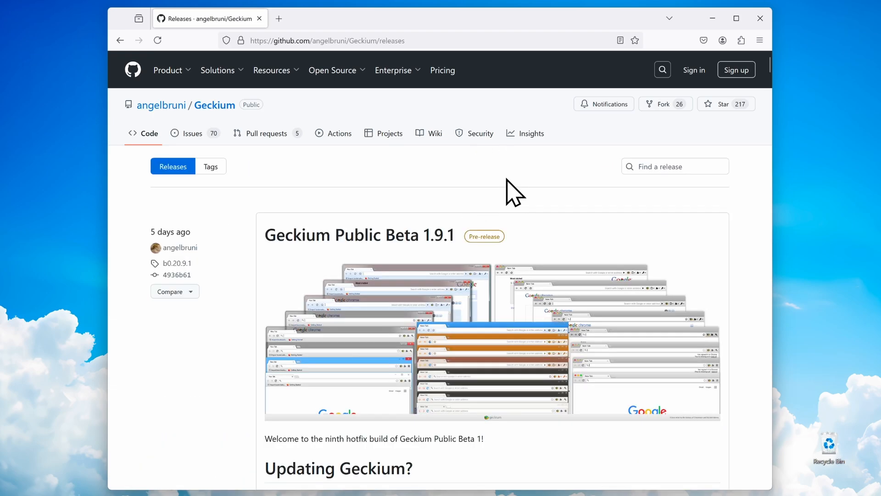
{"action": "scroll", "coordinate": [517, 193], "scroll_direction": "down", "scroll_amount": 15}
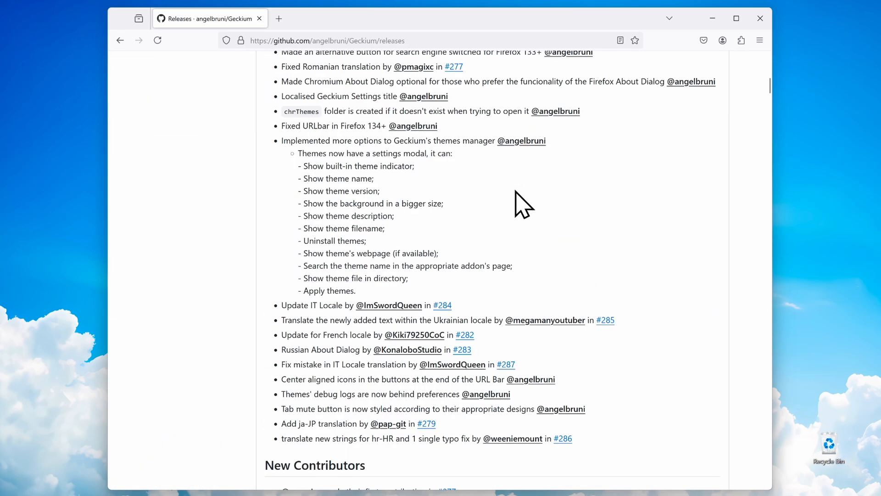
{"action": "scroll", "coordinate": [522, 204], "scroll_direction": "down", "scroll_amount": 8}
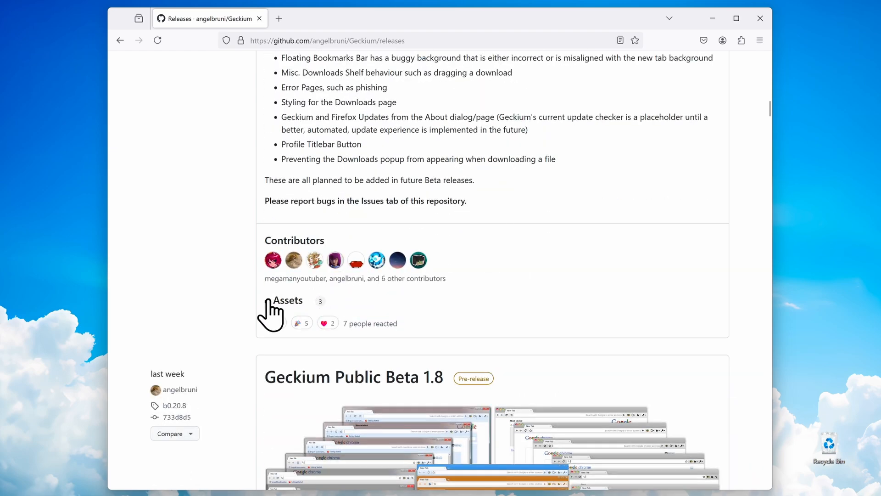
{"action": "left_click", "coordinate": [269, 301]}
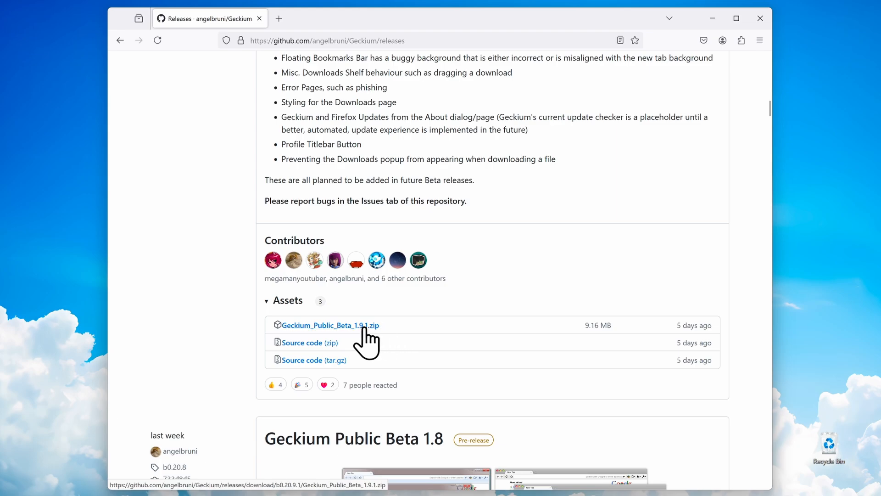
{"action": "left_click", "coordinate": [367, 325]}
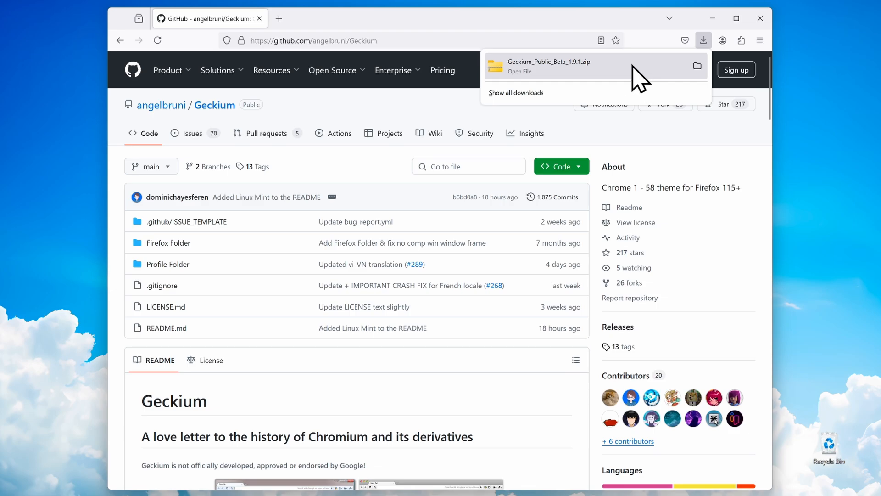
- Show the downloaded Geckium_Public_Beta_1.9.1 archive in its folder and extract it to the suggested destination in Downloads
{"action": "left_click", "coordinate": [697, 65]}
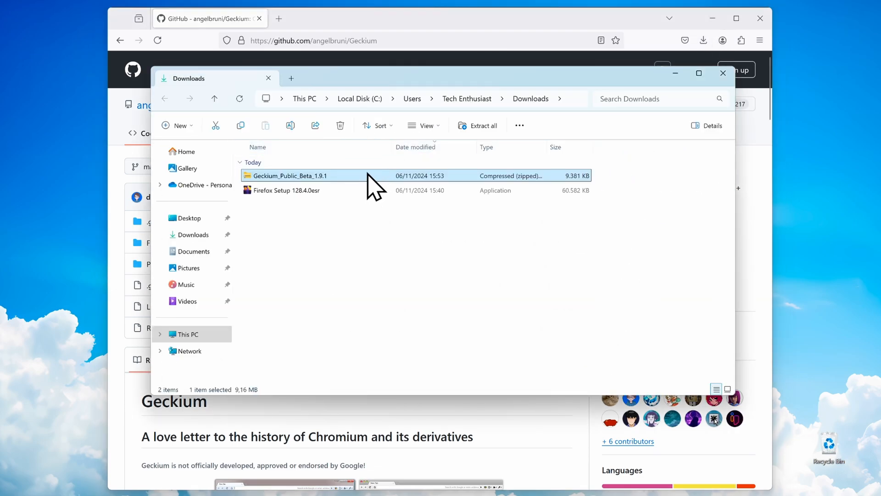
{"action": "left_click", "coordinate": [486, 126]}
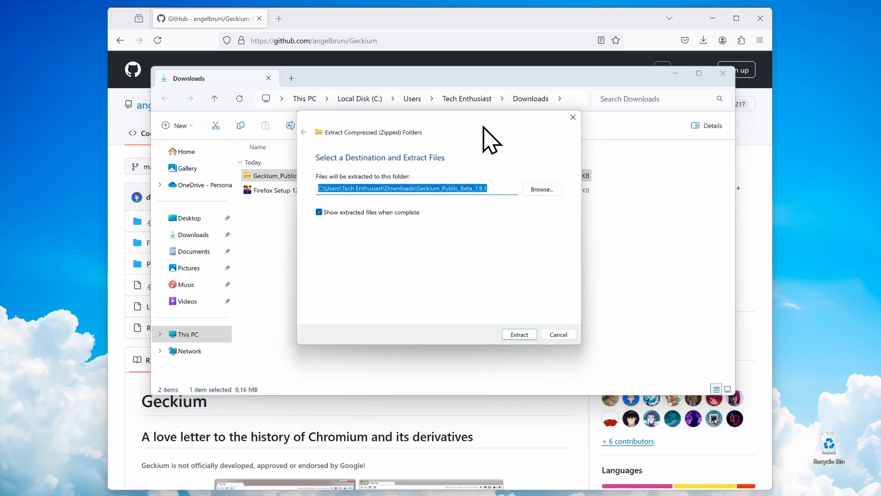
{"action": "left_click", "coordinate": [524, 339]}
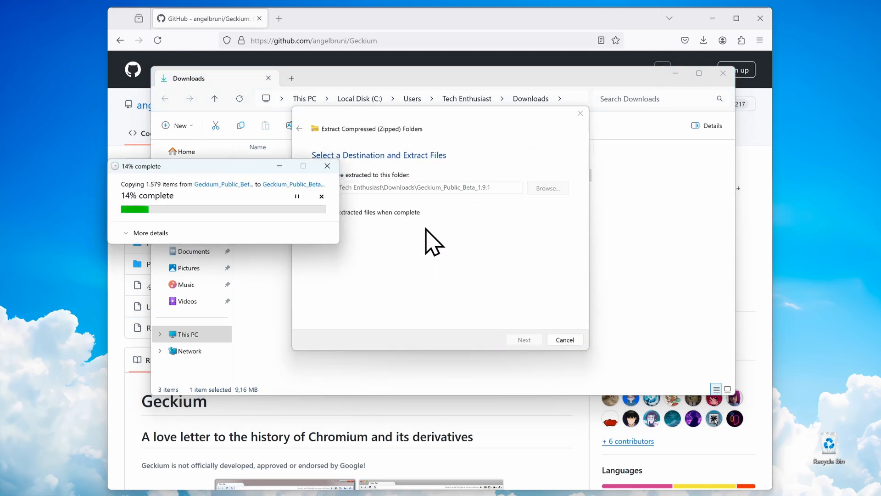
- Return to Firefox and open the about:support page in a new tab
{"action": "left_click", "coordinate": [382, 25]}
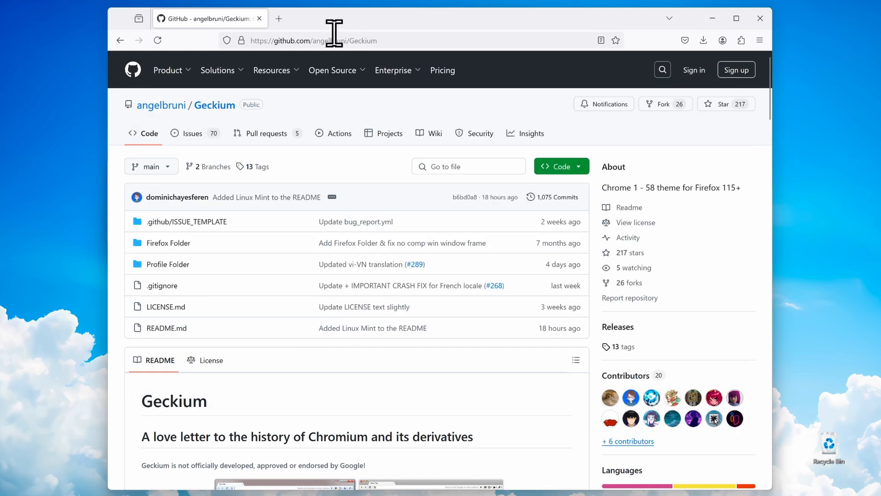
{"action": "left_click", "coordinate": [281, 20]}
{"action": "left_click", "coordinate": [297, 39]}
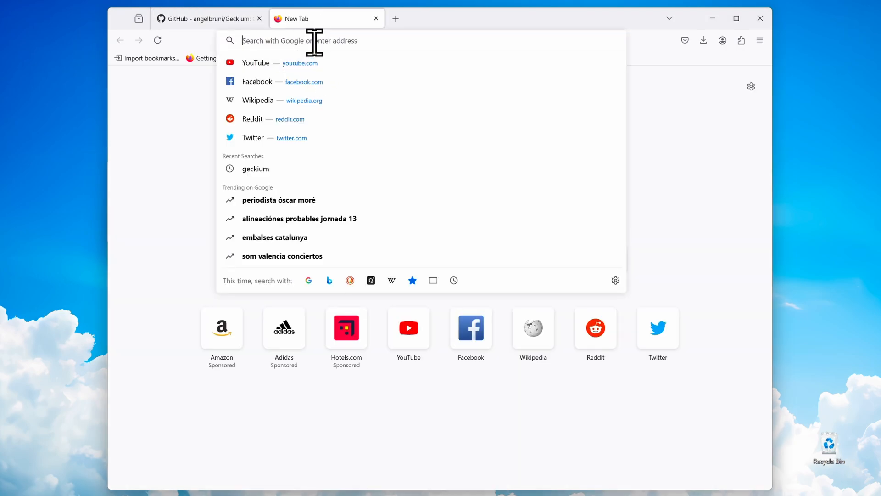
{"action": "type", "text": "about:"}
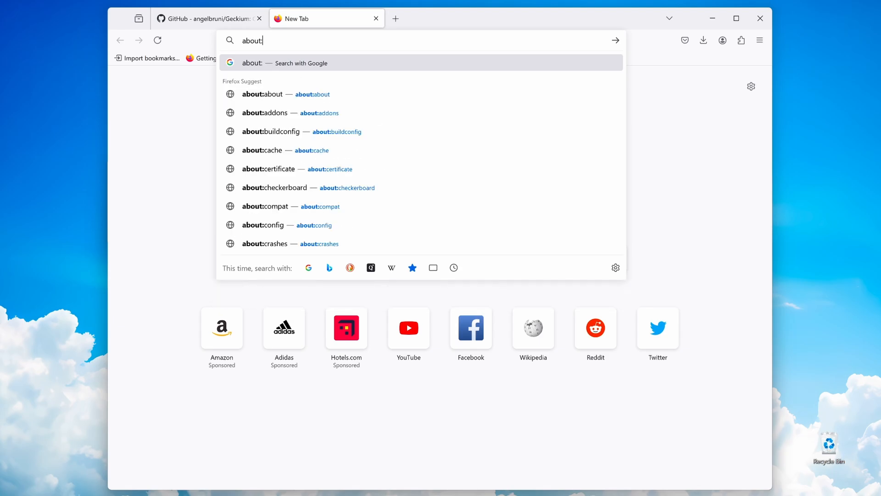
{"action": "type", "text": "support"}
{"action": "key", "text": "Return"}
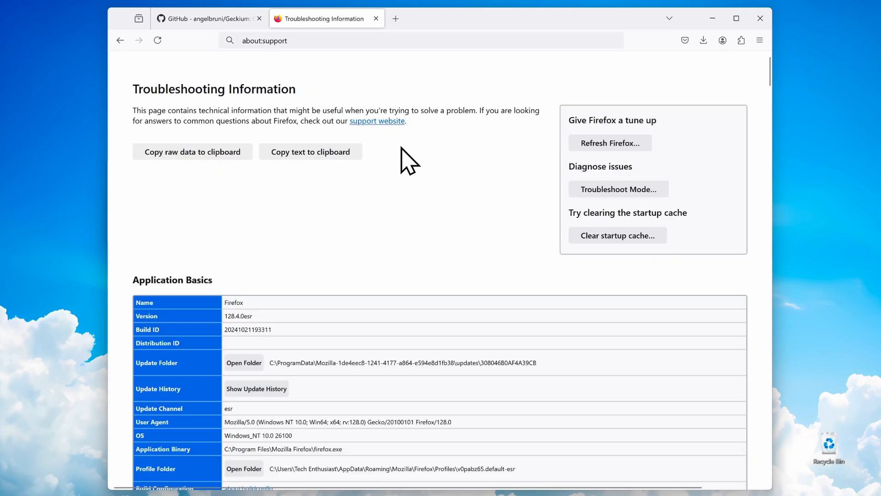
- Open the Firefox profile folder from the Application Basics table of the troubleshooting page
{"action": "scroll", "coordinate": [415, 142], "scroll_direction": "down", "scroll_amount": 3}
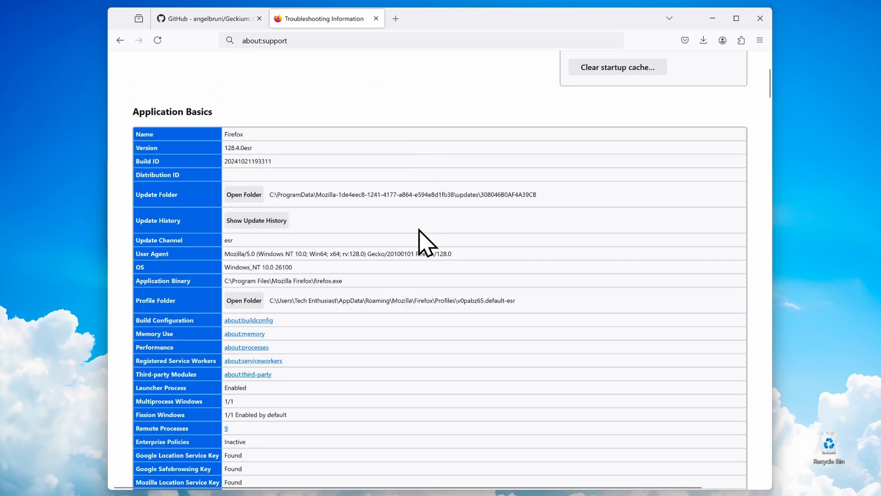
{"action": "left_click_drag", "start_coordinate": [175, 298], "coordinate": [142, 297]}
{"action": "left_click", "coordinate": [238, 300]}
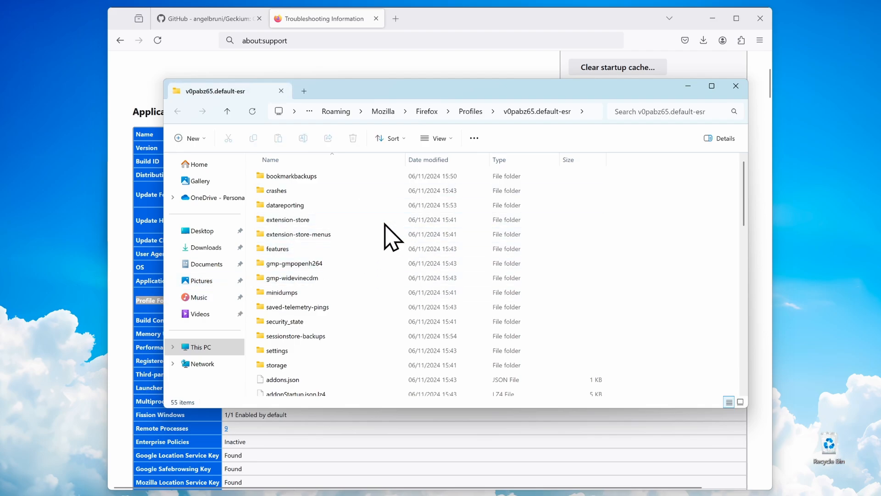
- Open the extracted Geckium_Public_Beta_1.9.1 folder in Downloads and select its Firefox Folder
{"action": "mouse_move", "coordinate": [476, 495]}
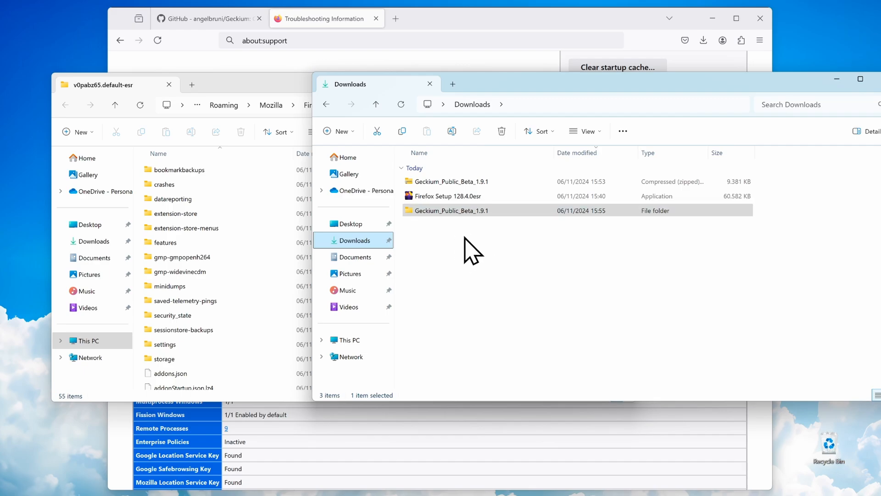
{"action": "double_click", "coordinate": [457, 211]}
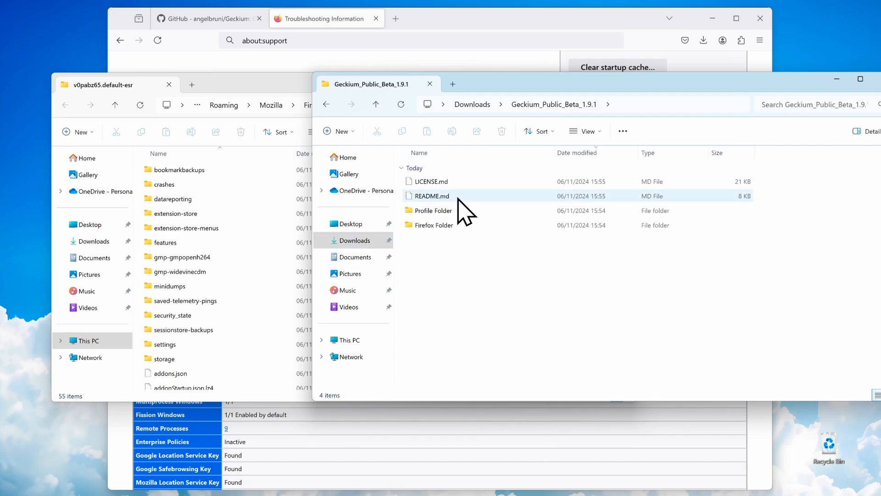
{"action": "left_click", "coordinate": [457, 227]}
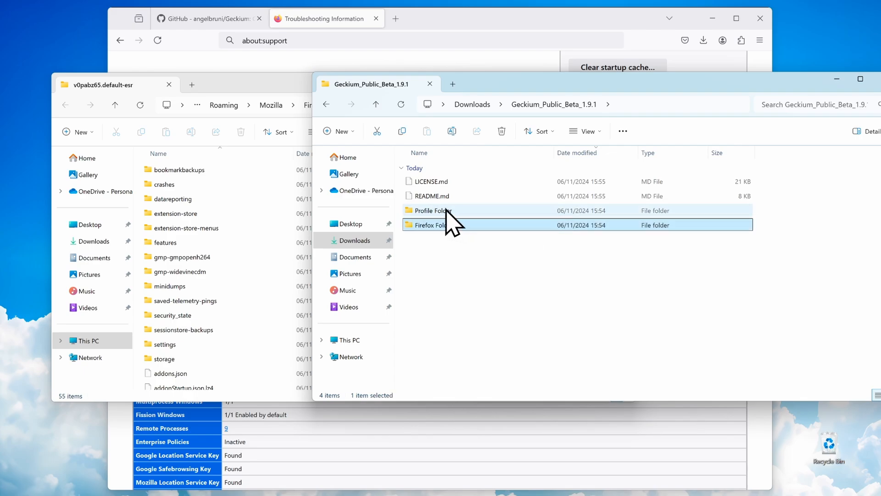
- Open the Profile Folder of the extracted Geckium download and copy its chrome and chrThemes folders
{"action": "left_click", "coordinate": [444, 211]}
{"action": "double_click", "coordinate": [447, 212]}
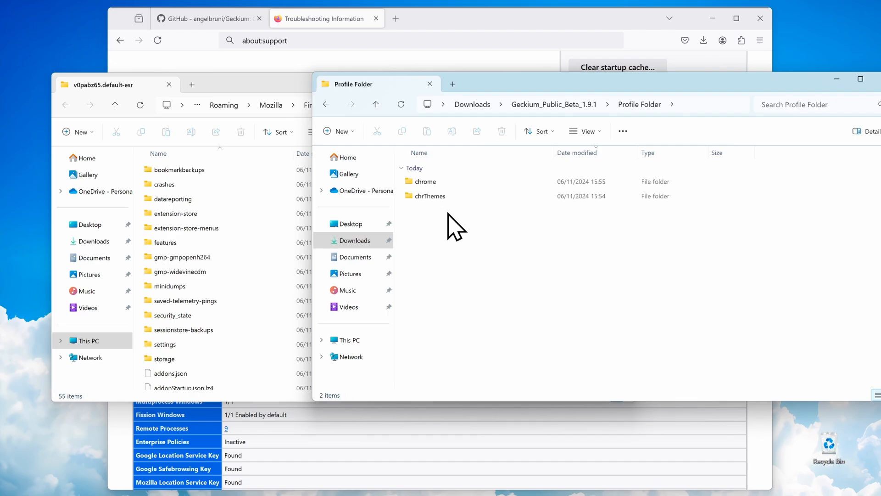
{"action": "left_click_drag", "start_coordinate": [447, 209], "coordinate": [449, 175]}
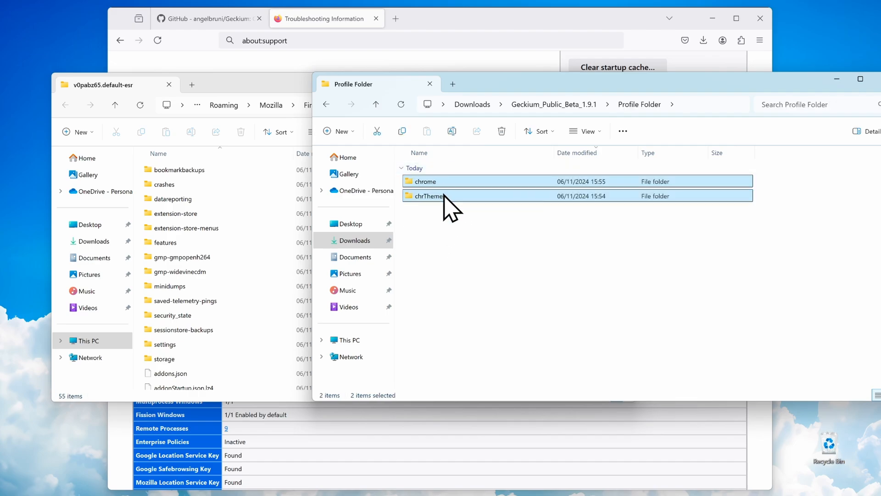
{"action": "left_click", "coordinate": [402, 131]}
- Review the Profile Folder entry in the Application Basics table of the about:support page
{"action": "left_click", "coordinate": [266, 82]}
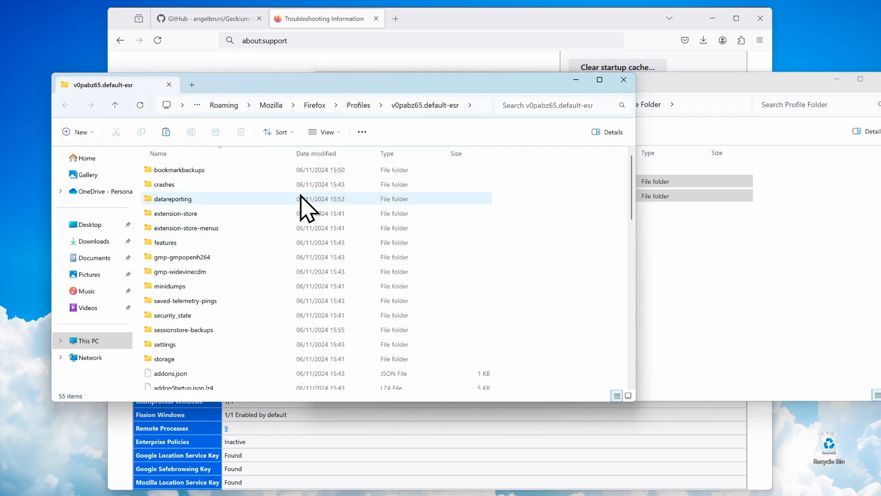
{"action": "left_click", "coordinate": [444, 26]}
{"action": "left_click", "coordinate": [245, 41]}
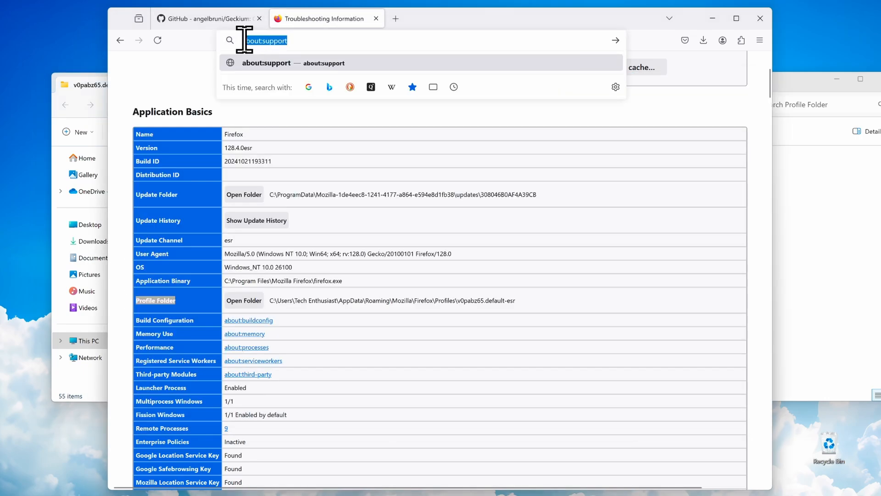
{"action": "left_click_drag", "start_coordinate": [177, 300], "coordinate": [136, 299]}
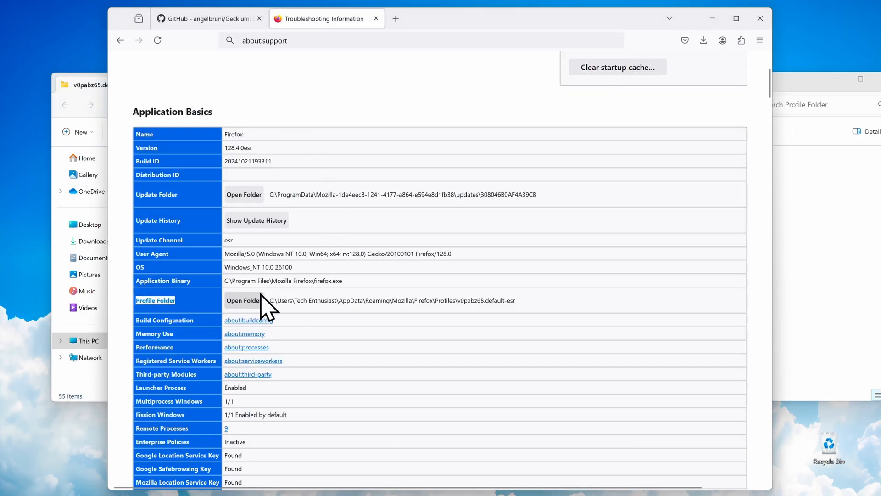
- Paste the copied chrome and chrThemes folders into the Firefox profile folder and look through its contents
{"action": "left_click", "coordinate": [89, 91]}
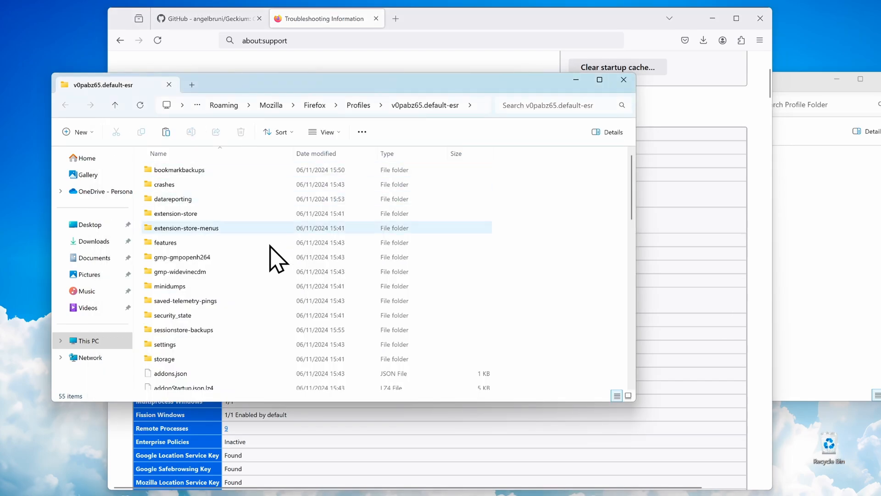
{"action": "left_click", "coordinate": [166, 132]}
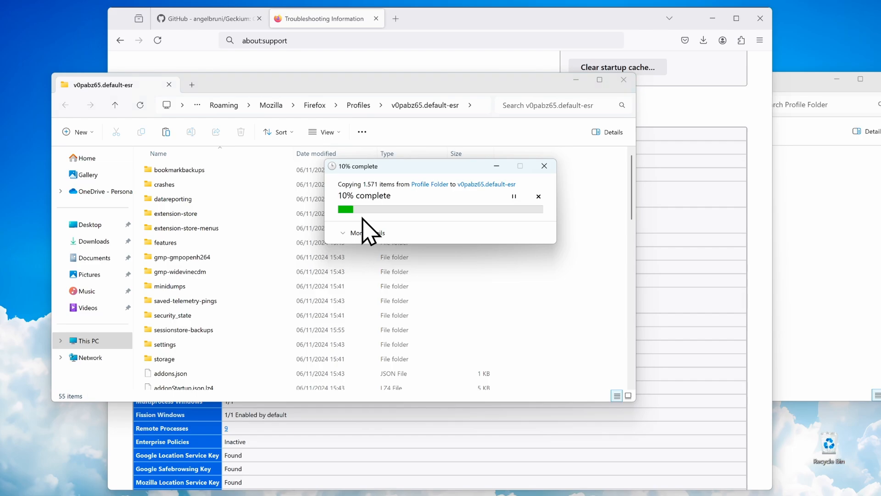
{"action": "scroll", "coordinate": [311, 294], "scroll_direction": "up", "scroll_amount": 14}
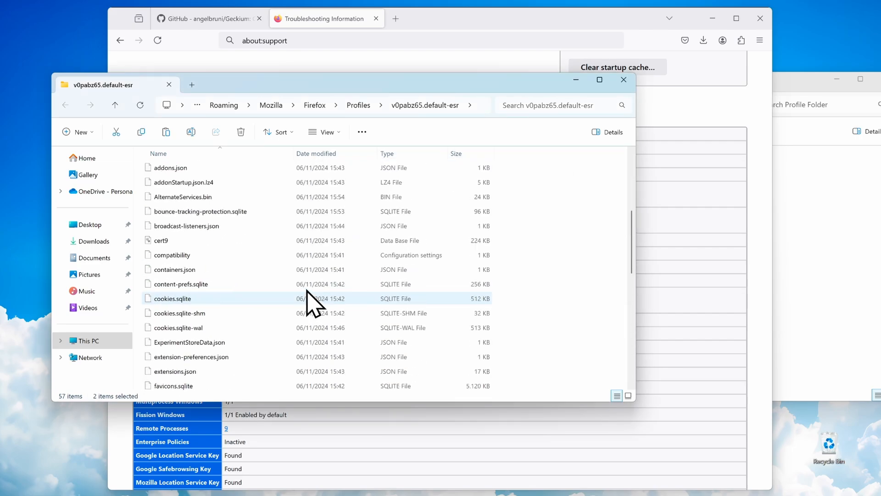
{"action": "scroll", "coordinate": [287, 257], "scroll_direction": "down", "scroll_amount": 14}
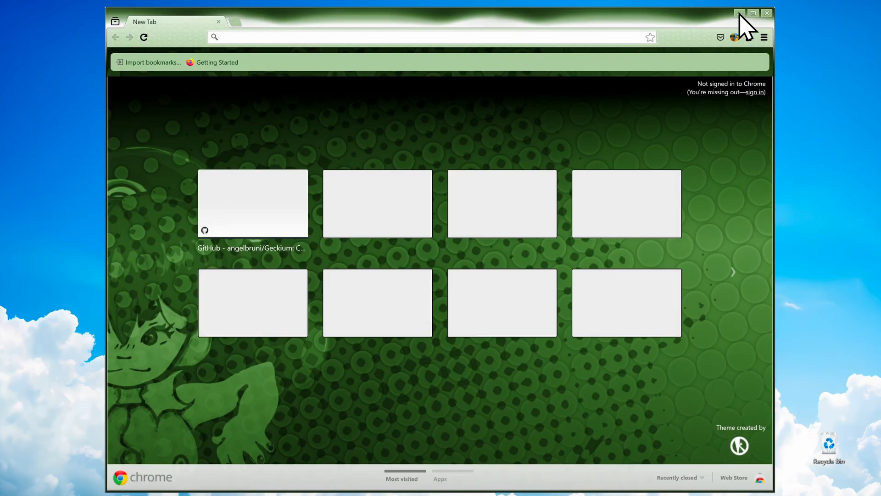
- Search Windows for Firefox and follow its shortcut's file location to the Mozilla Firefox installation folder
{"action": "left_click", "coordinate": [740, 13]}
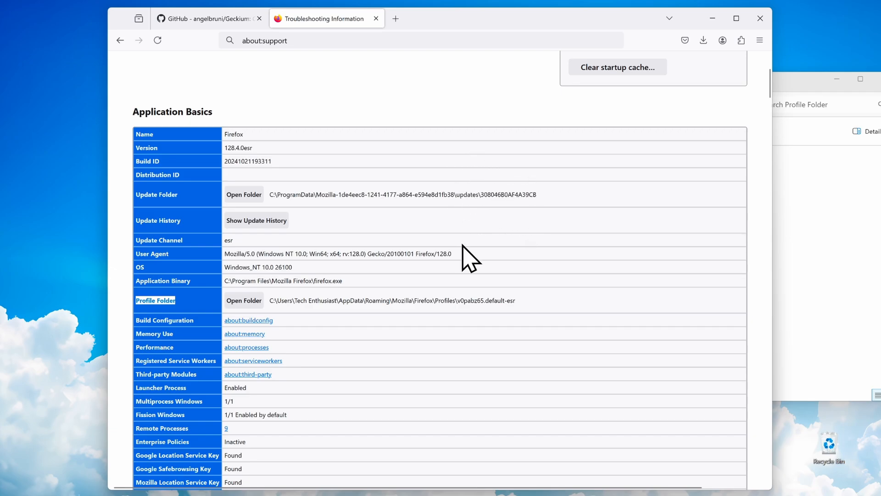
{"action": "key", "text": "super"}
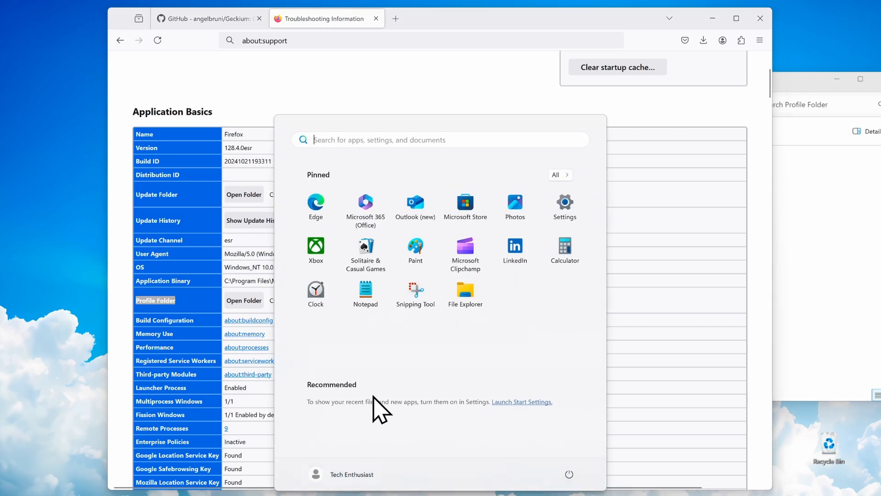
{"action": "type", "text": "fi"}
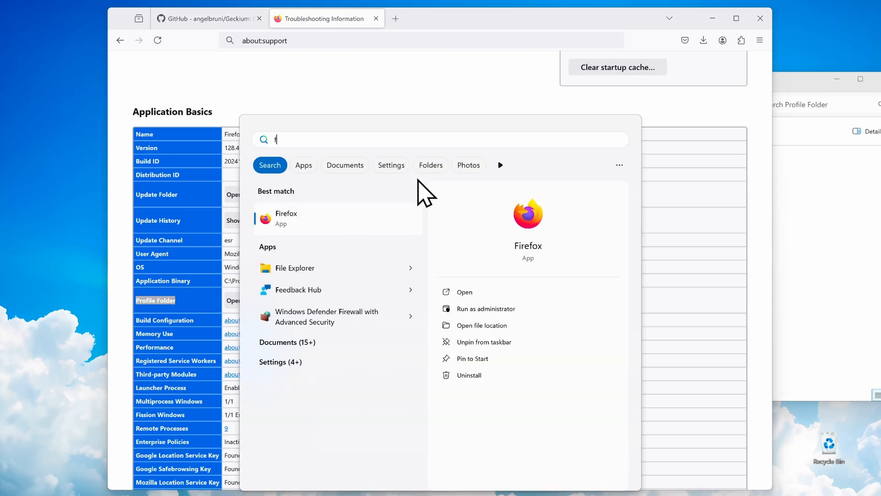
{"action": "right_click", "coordinate": [298, 219]}
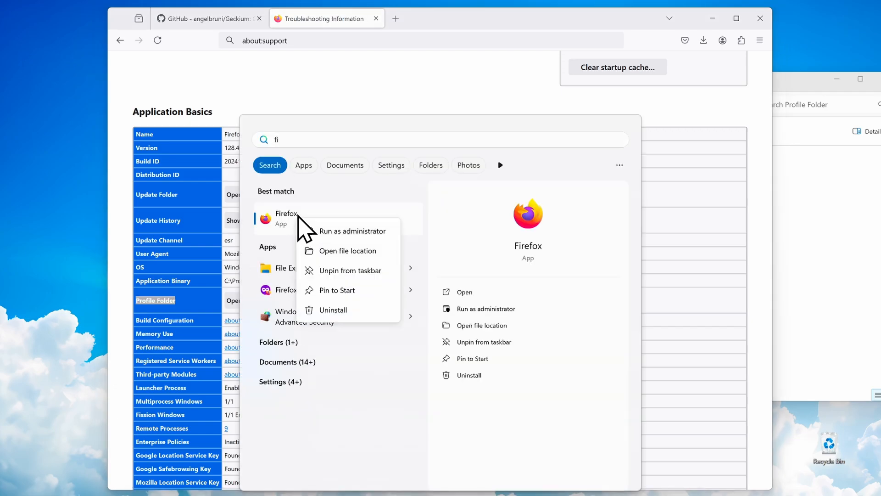
{"action": "left_click", "coordinate": [358, 251]}
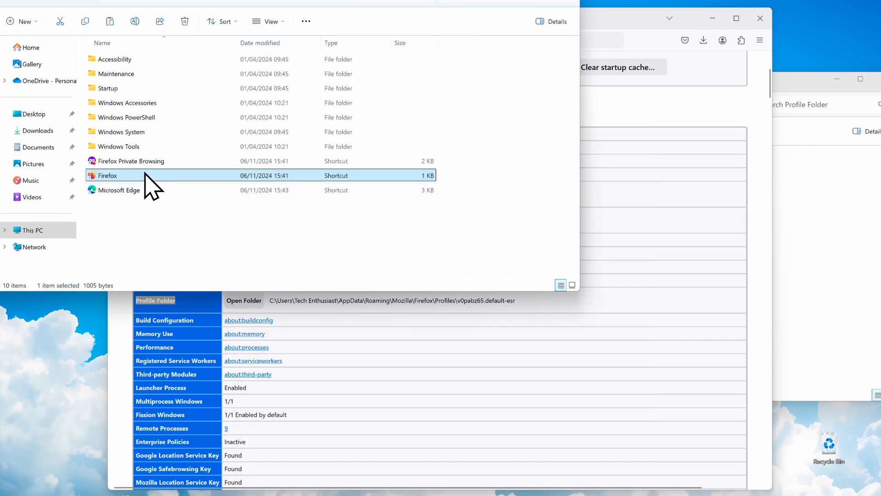
{"action": "right_click", "coordinate": [120, 178]}
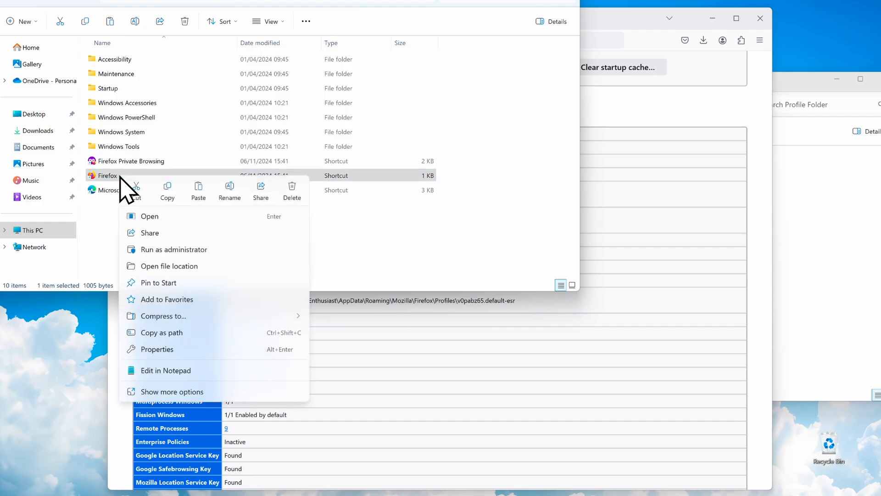
{"action": "left_click", "coordinate": [194, 266]}
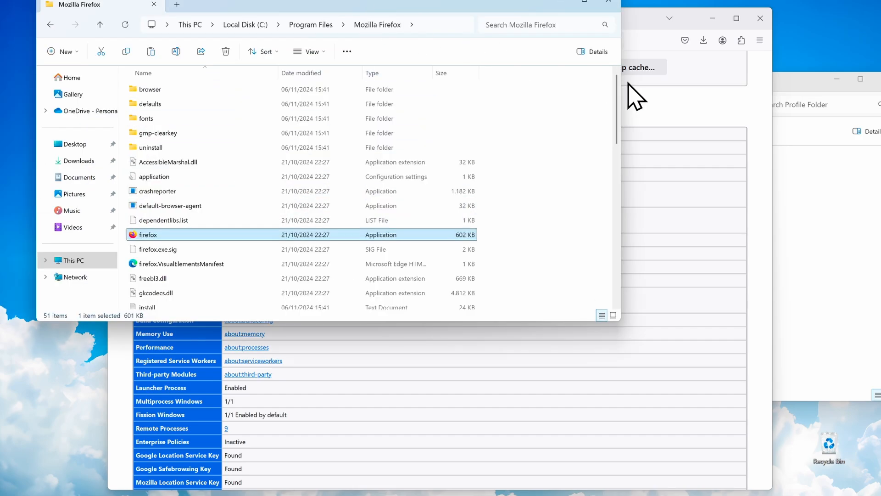
- Return to the extracted Geckium_Public_Beta_1.9.1 folder and copy the config file and defaults folder from its Firefox Folder
{"action": "left_click", "coordinate": [800, 79]}
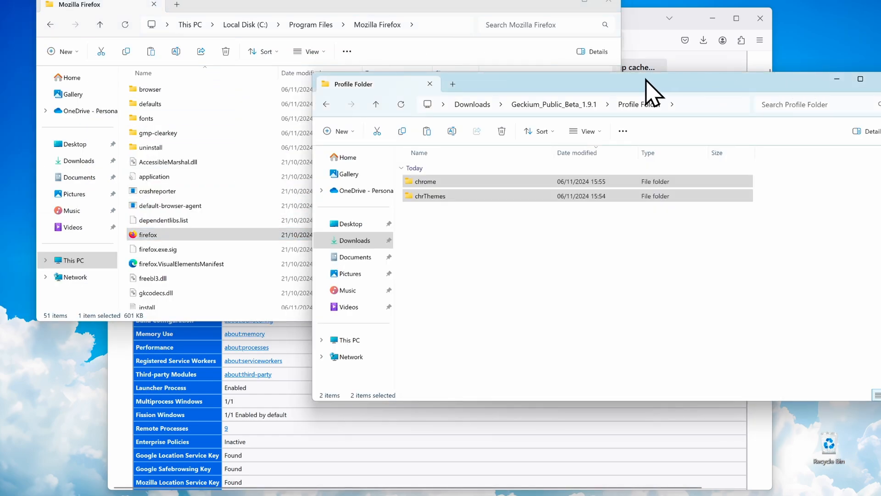
{"action": "left_click_drag", "start_coordinate": [645, 79], "coordinate": [635, 61]}
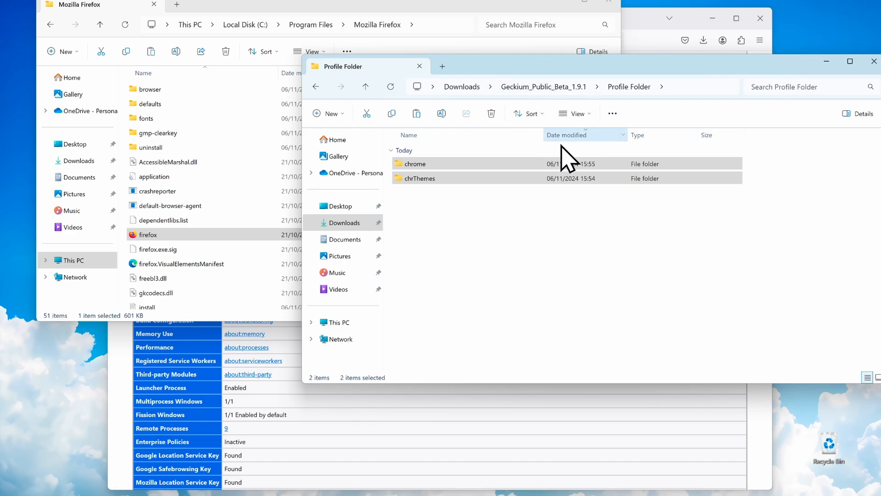
{"action": "left_click", "coordinate": [535, 87]}
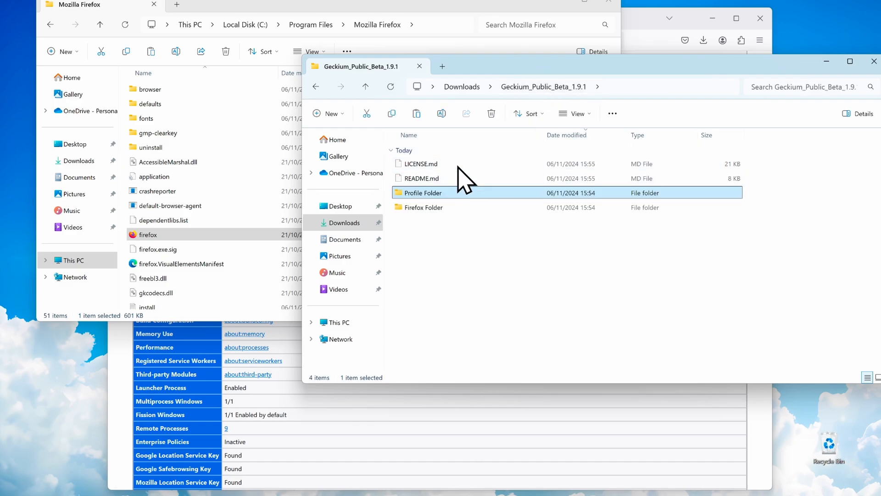
{"action": "double_click", "coordinate": [446, 209]}
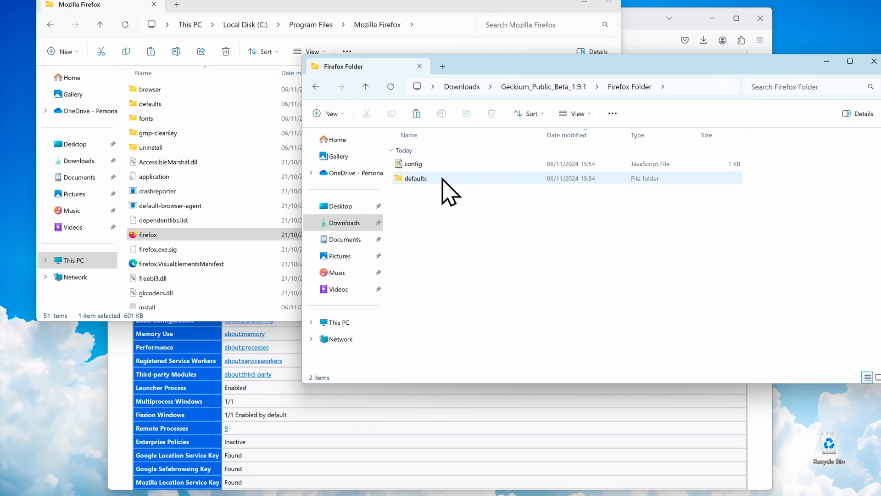
{"action": "left_click_drag", "start_coordinate": [454, 229], "coordinate": [453, 168]}
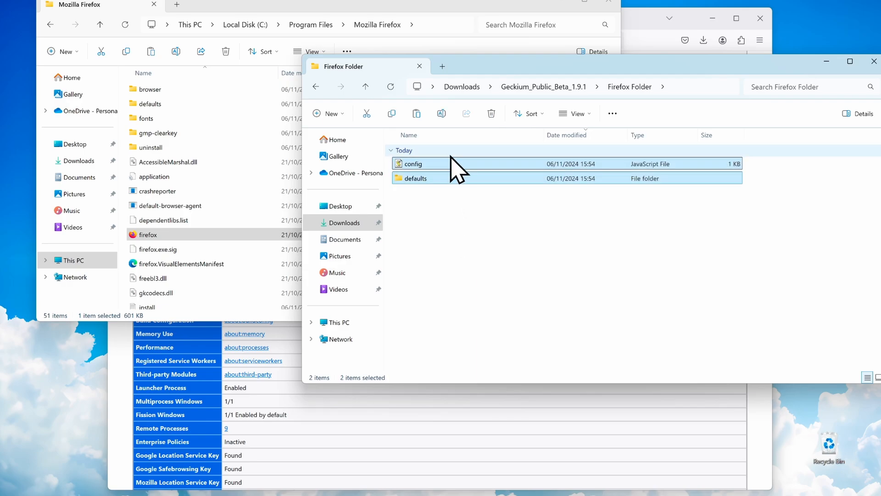
{"action": "left_click", "coordinate": [398, 115]}
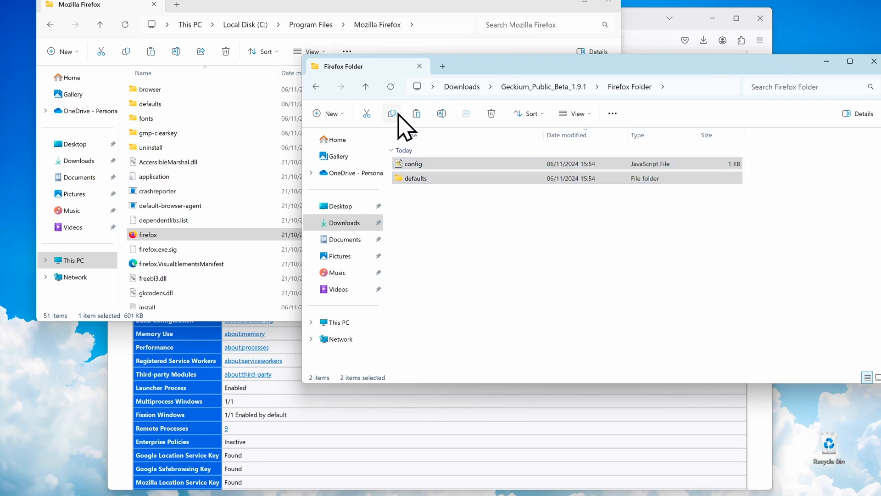
- Paste the copied config file and defaults folder into the Mozilla Firefox program folder, granting administrator permission
{"action": "left_click", "coordinate": [334, 7]}
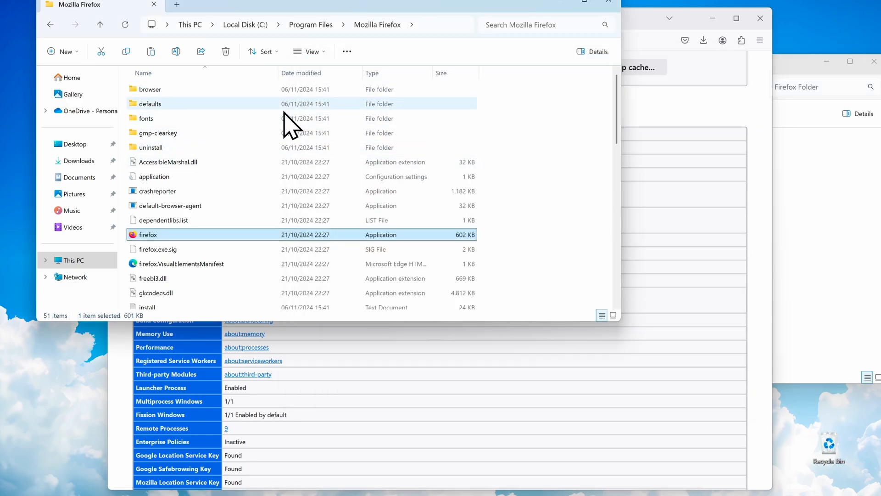
{"action": "left_click", "coordinate": [151, 51]}
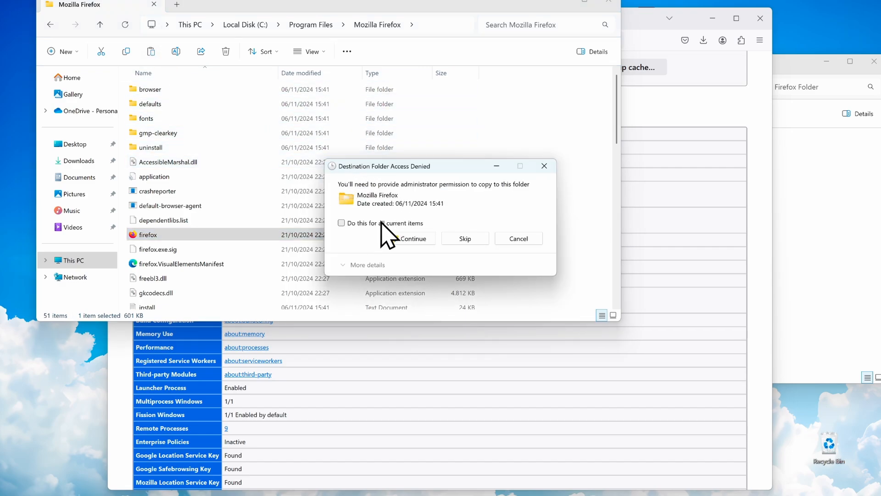
{"action": "left_click", "coordinate": [411, 240]}
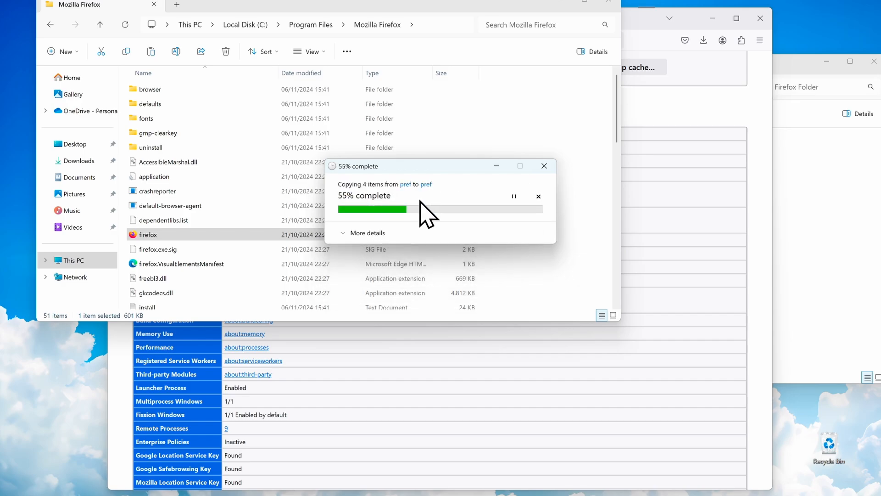
{"action": "scroll", "coordinate": [307, 192], "scroll_direction": "down", "scroll_amount": 12}
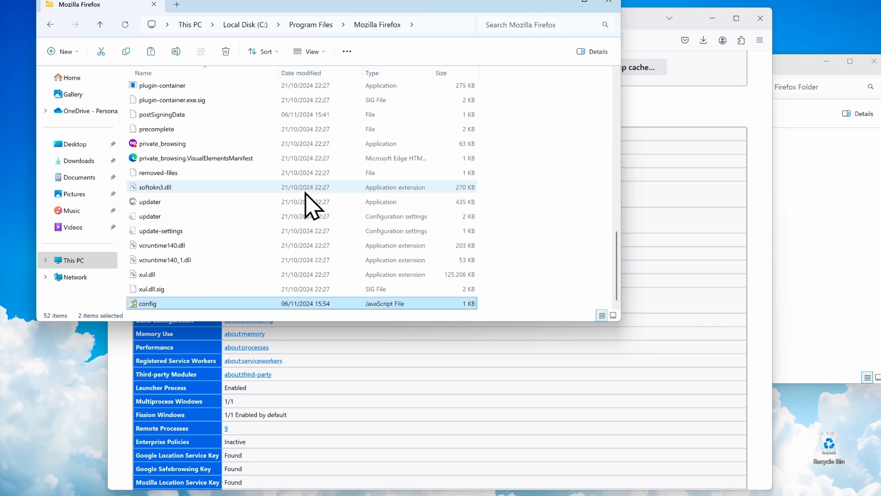
{"action": "scroll", "coordinate": [335, 202], "scroll_direction": "up", "scroll_amount": 12}
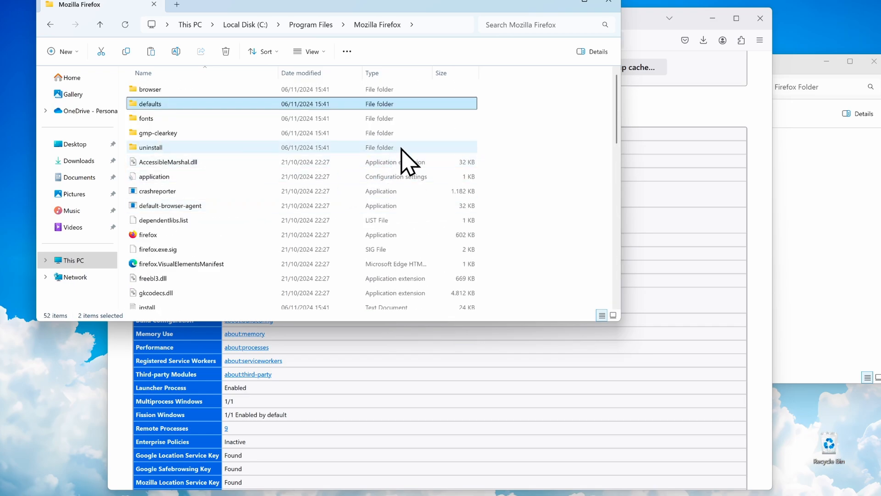
- Put away the Mozilla Firefox folder window, clear the startup cache from the about:support page and restart Firefox
{"action": "left_click", "coordinate": [656, 117]}
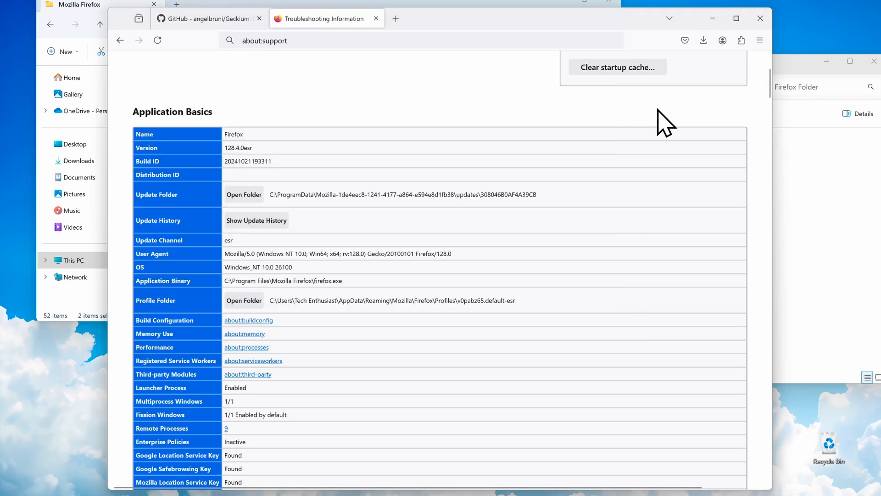
{"action": "left_click", "coordinate": [561, 3]}
{"action": "scroll", "coordinate": [507, 174], "scroll_direction": "up", "scroll_amount": 3}
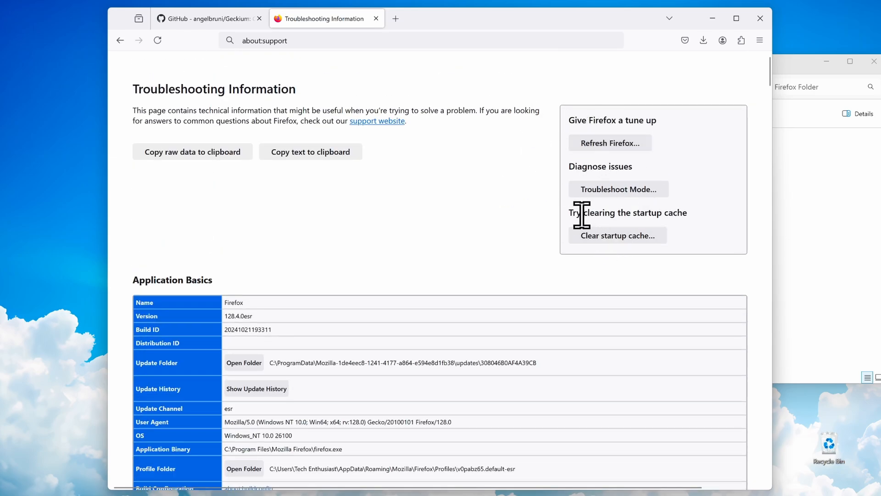
{"action": "left_click", "coordinate": [624, 236]}
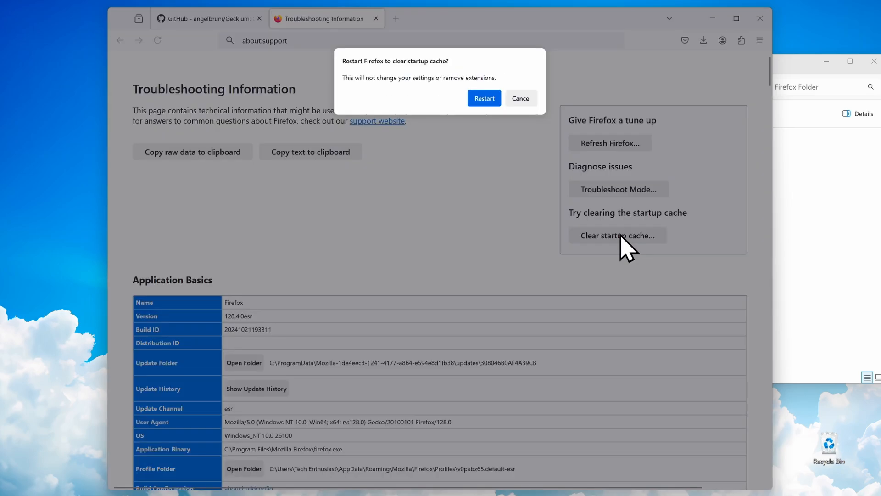
{"action": "left_click", "coordinate": [485, 99]}
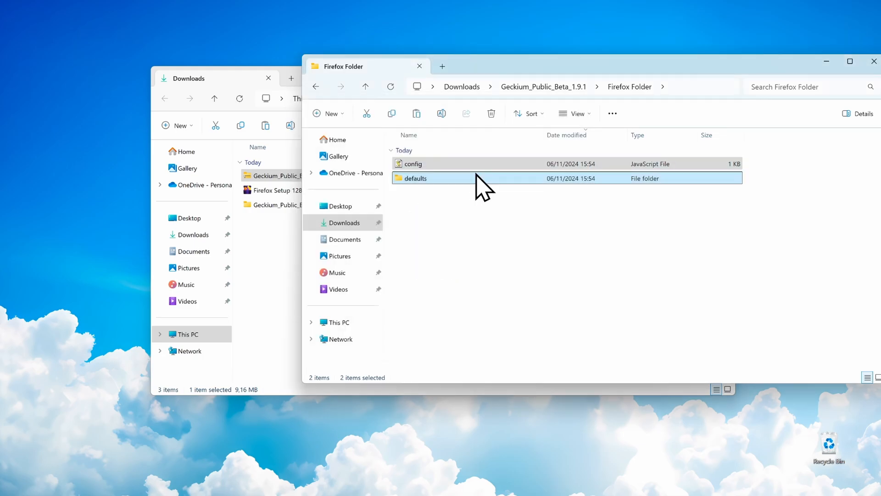
- Minimise the leftover Downloads and Firefox Folder windows so only the restarted browser remains on the desktop
{"action": "left_click", "coordinate": [297, 242]}
{"action": "left_click", "coordinate": [677, 75]}
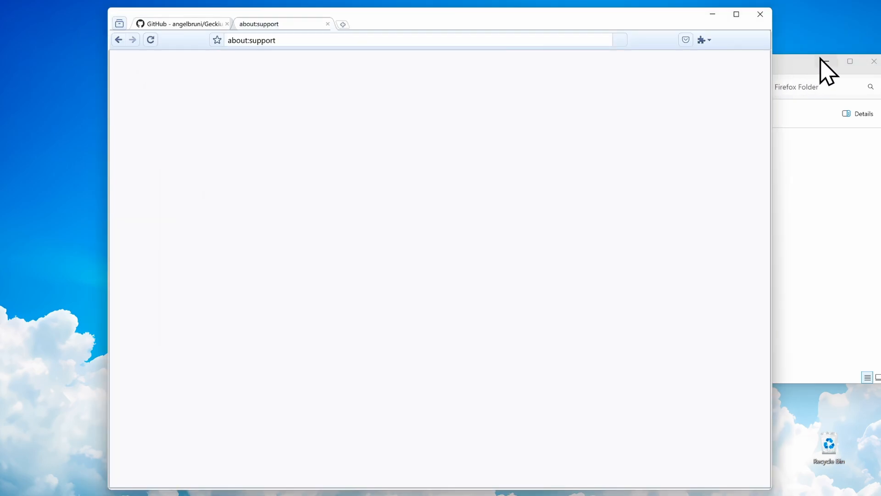
{"action": "left_click", "coordinate": [822, 60]}
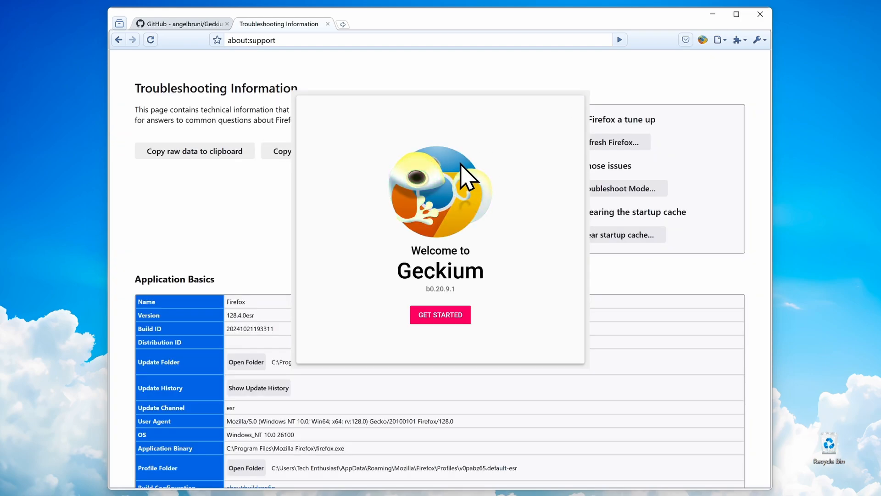
- Start the Geckium setup wizard and choose the Chrome 47 visual style
{"action": "left_click", "coordinate": [445, 320]}
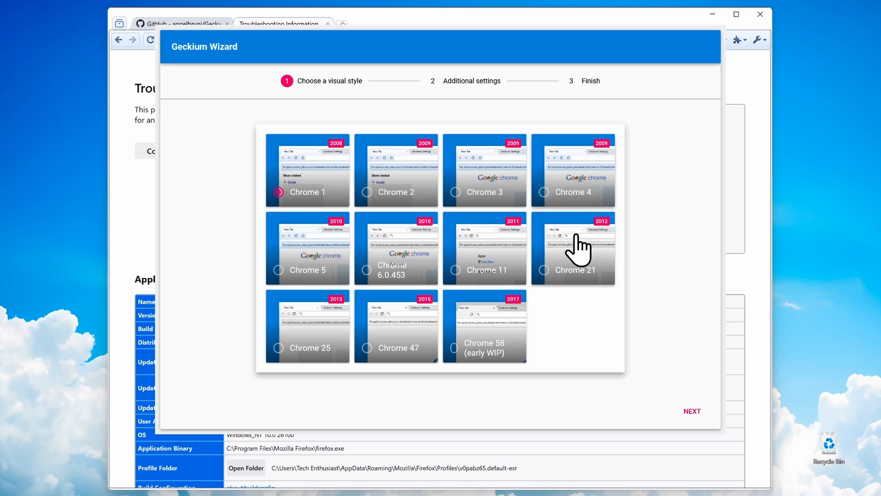
{"action": "left_click", "coordinate": [424, 330]}
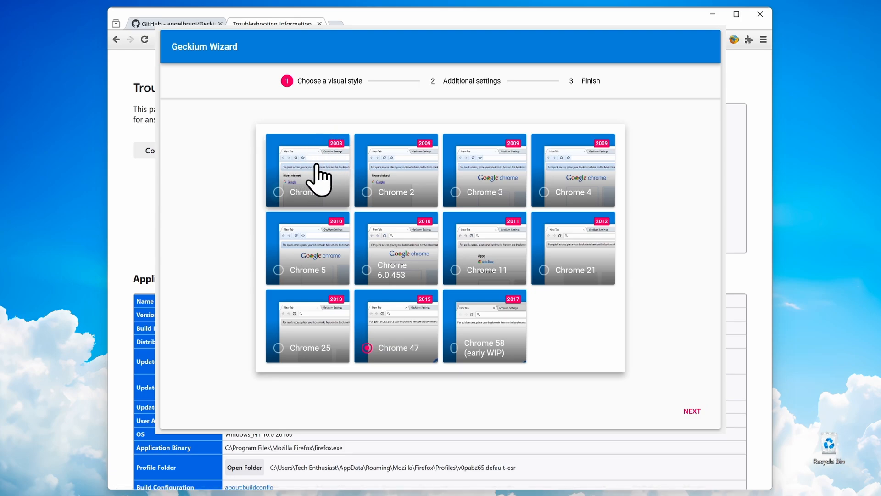
- Accept the selected visual style and finish the Geckium wizard without opening any additional settings
{"action": "left_click", "coordinate": [691, 411]}
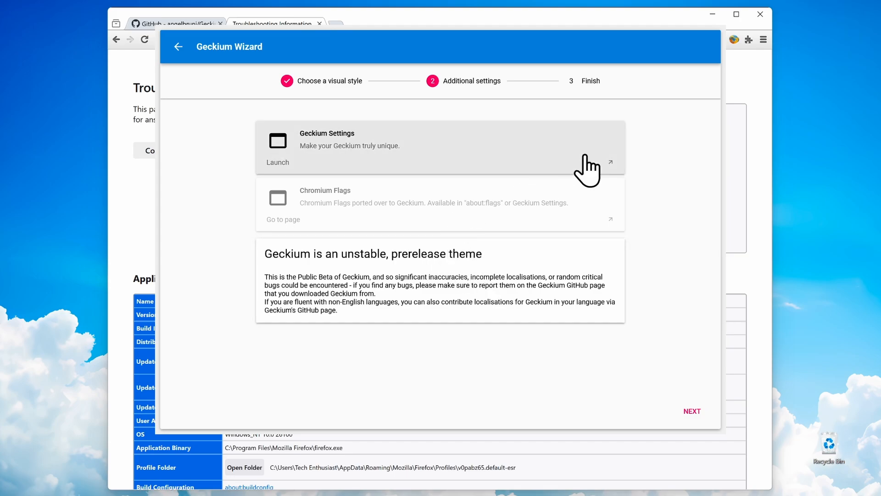
{"action": "left_click", "coordinate": [694, 412]}
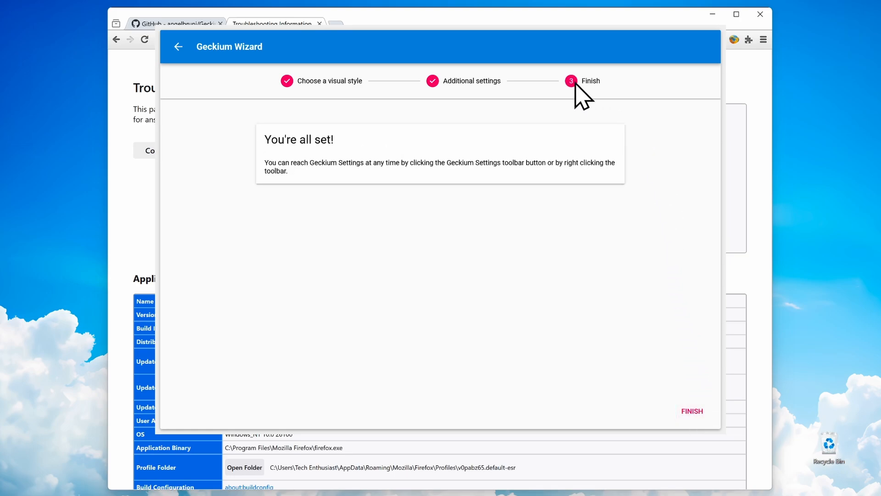
{"action": "left_click", "coordinate": [692, 413]}
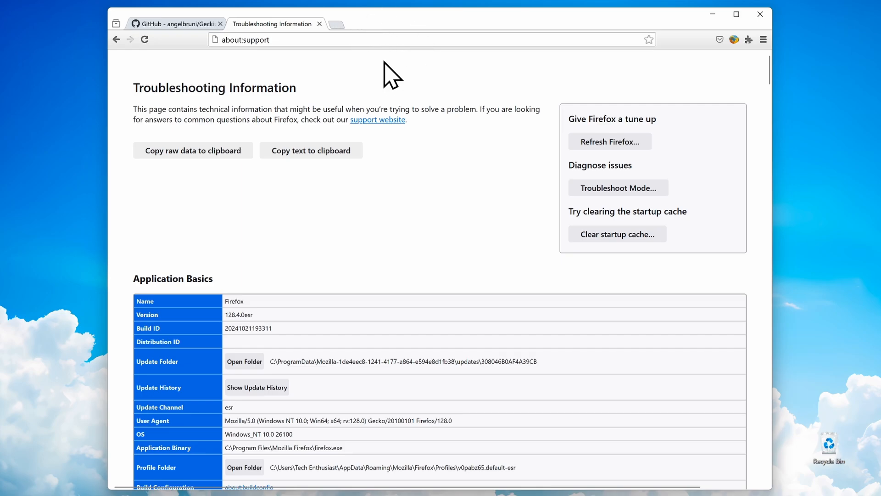
- Open a new tab and close the Troubleshooting Information and GitHub tabs
{"action": "left_click", "coordinate": [334, 24]}
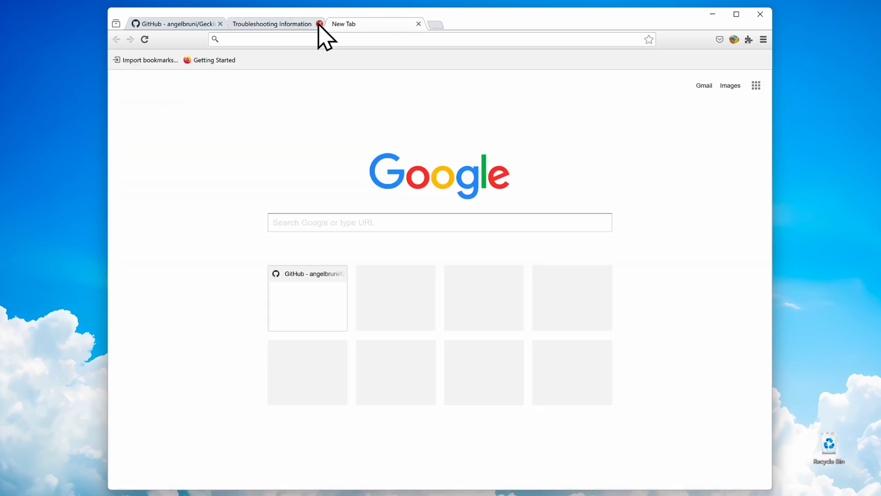
{"action": "left_click", "coordinate": [320, 24]}
{"action": "left_click", "coordinate": [220, 23]}
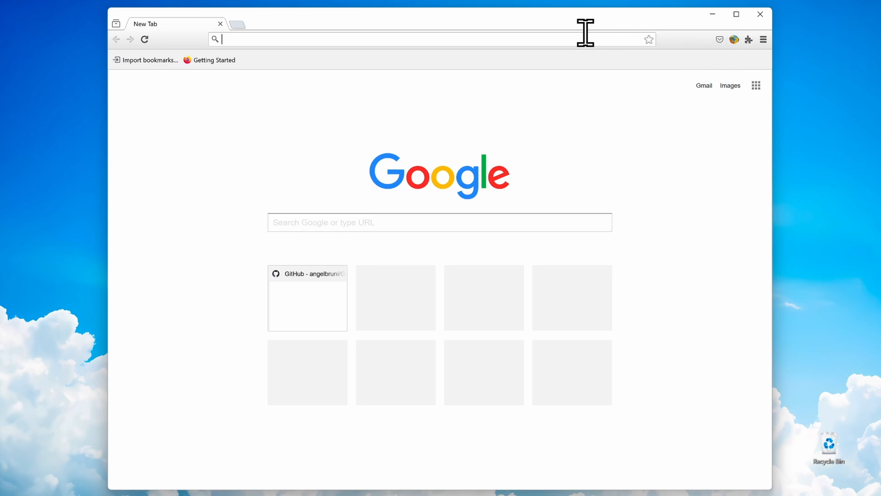
- Open the Design page of Geckium Settings and set the titlebar and interface style to macOS
{"action": "left_click", "coordinate": [564, 35]}
{"action": "left_click", "coordinate": [734, 40]}
{"action": "left_click", "coordinate": [735, 40]}
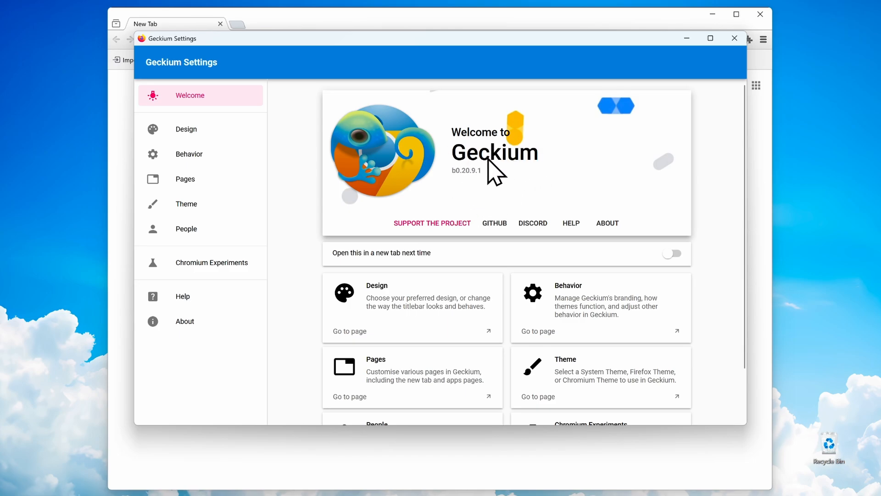
{"action": "left_click", "coordinate": [421, 308]}
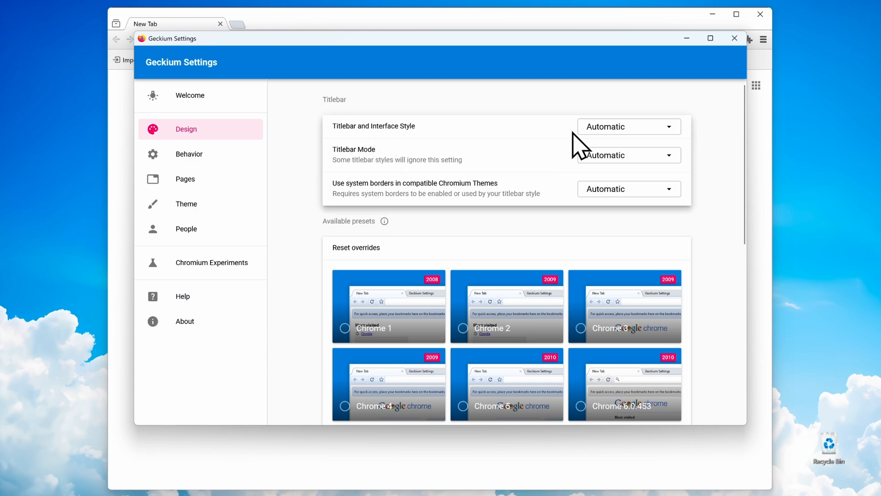
{"action": "left_click", "coordinate": [622, 127]}
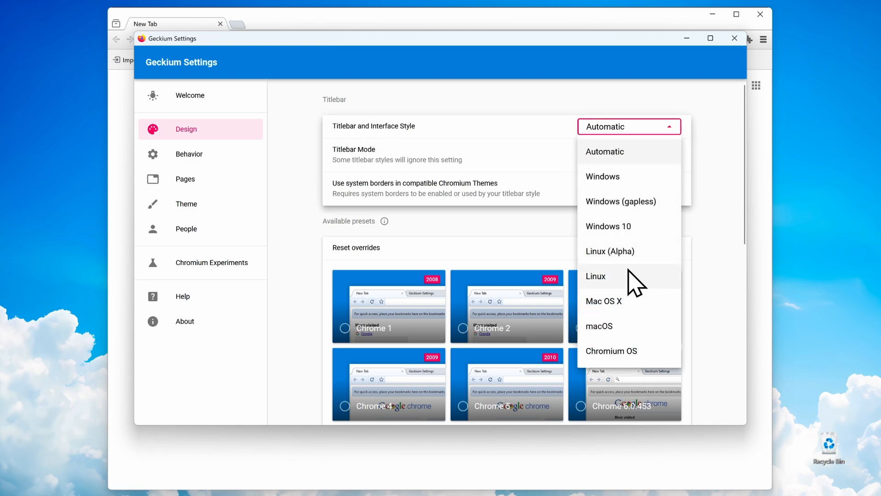
{"action": "left_click", "coordinate": [617, 326]}
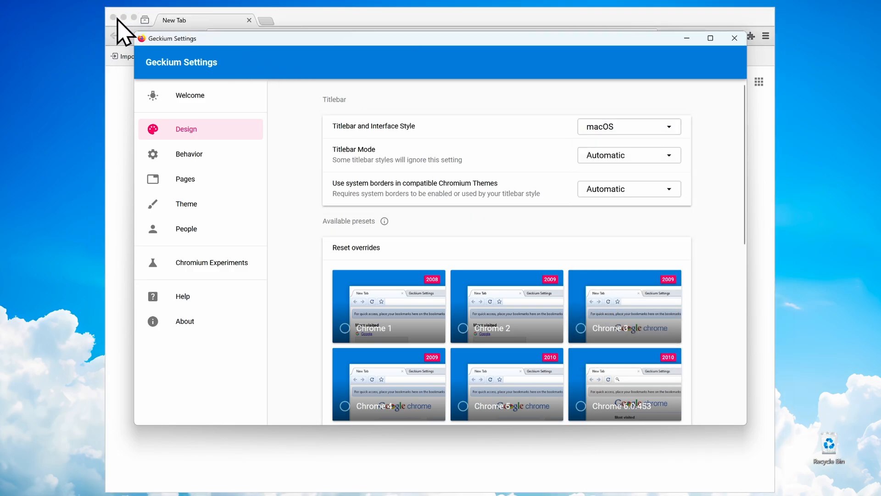
- Switch the titlebar and interface style to Linux
{"action": "left_click", "coordinate": [606, 131]}
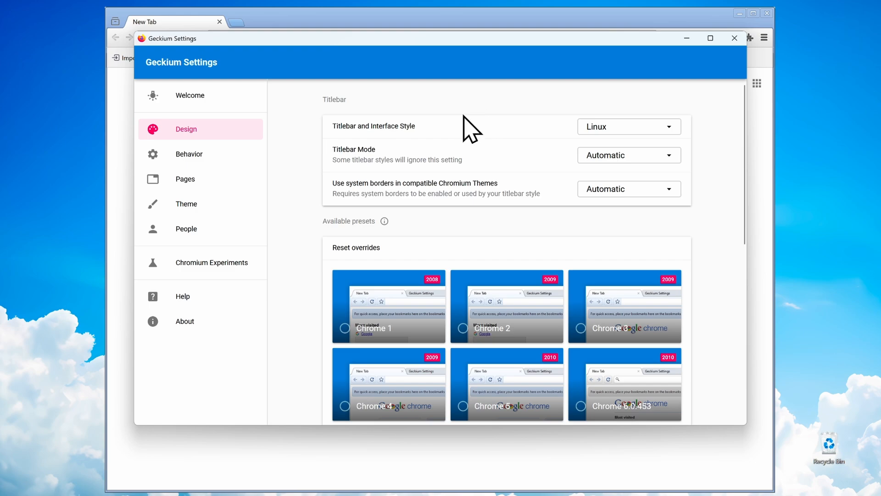
{"action": "left_click", "coordinate": [613, 129]}
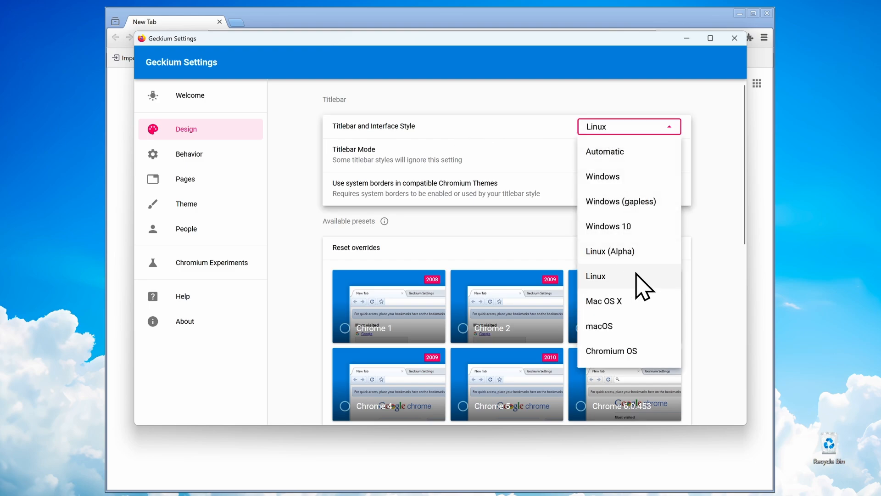
{"action": "left_click", "coordinate": [630, 275]}
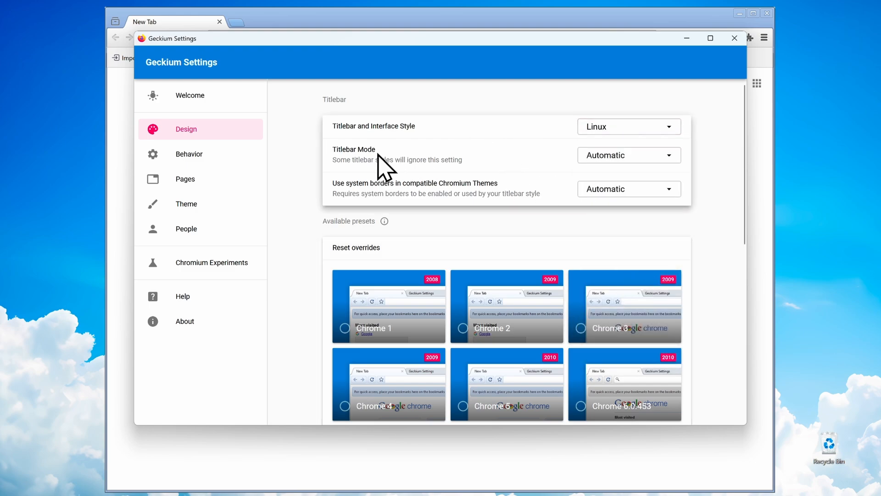
{"action": "left_click", "coordinate": [608, 156]}
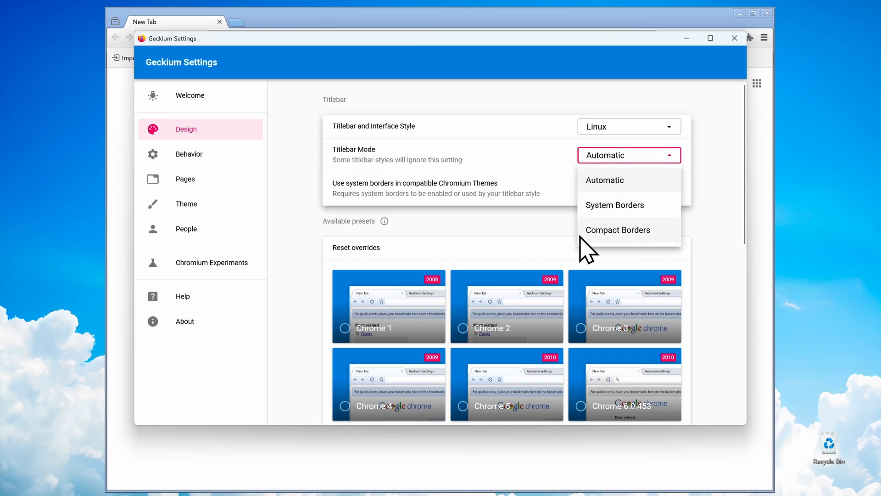
{"action": "left_click", "coordinate": [468, 195]}
{"action": "scroll", "coordinate": [496, 238], "scroll_direction": "down", "scroll_amount": 6}
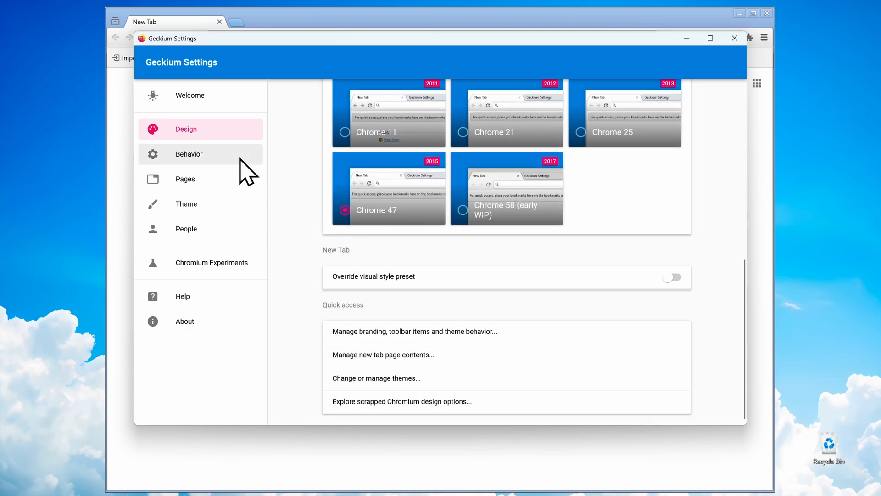
- In the Behavior settings, try Firefox branding, set it to Google Chrome, and toggle the Graphite titlebar buttons option
{"action": "left_click", "coordinate": [241, 156]}
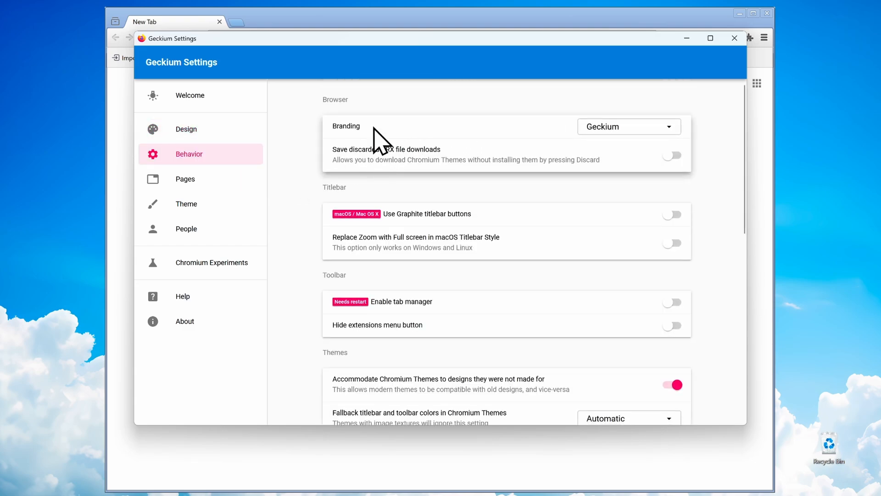
{"action": "left_click", "coordinate": [645, 128]}
{"action": "left_click", "coordinate": [643, 176]}
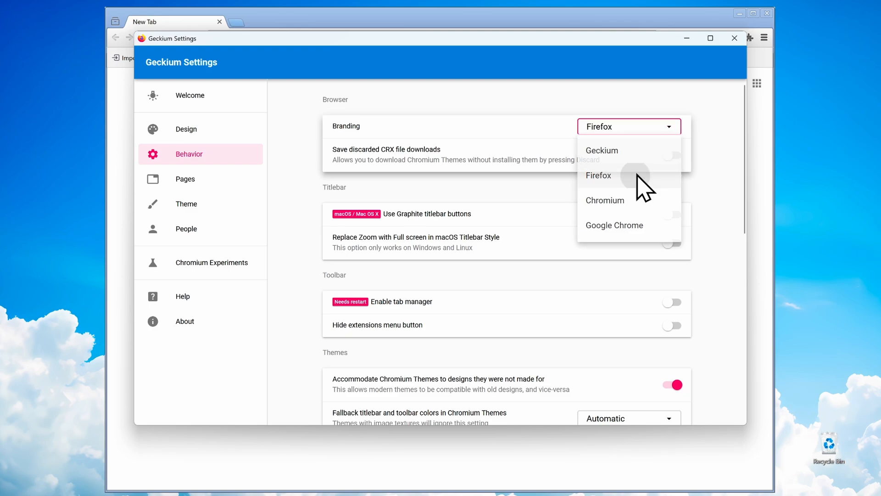
{"action": "left_click", "coordinate": [639, 131]}
{"action": "left_click", "coordinate": [643, 224]}
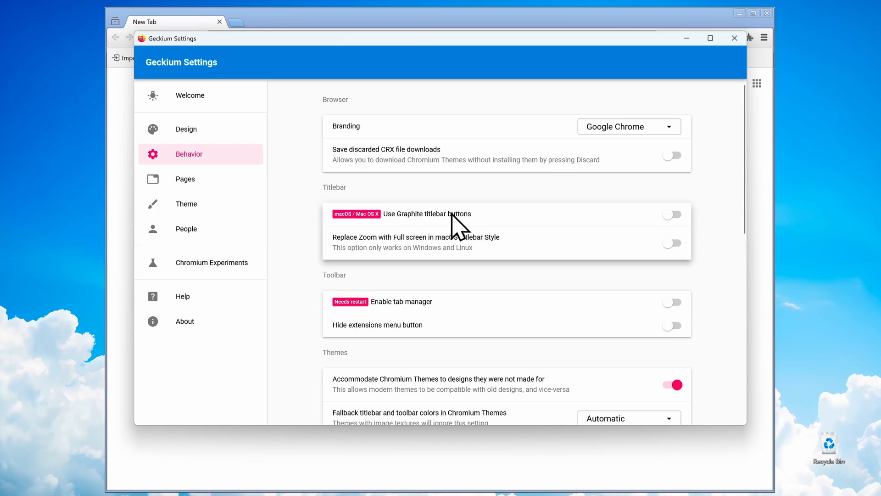
{"action": "left_click", "coordinate": [668, 215]}
{"action": "scroll", "coordinate": [359, 168], "scroll_direction": "down", "scroll_amount": 4}
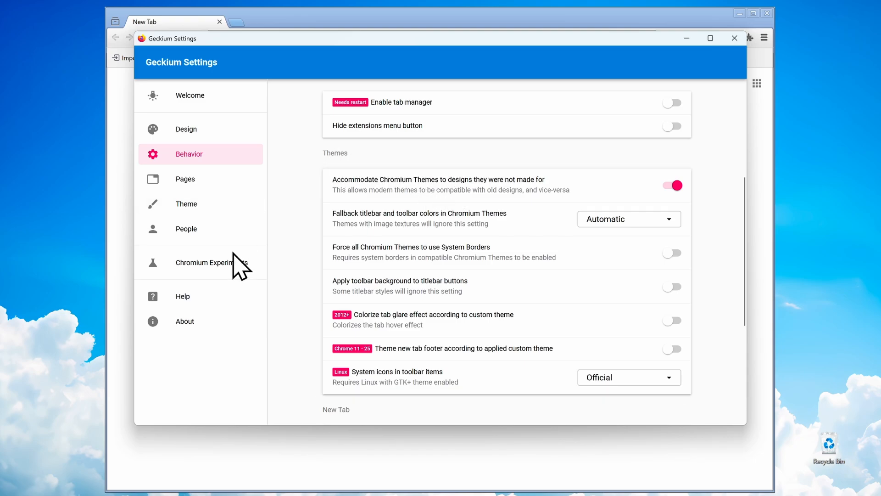
- In the Theme settings, try the Silverfox and Don't theme toolbars modes for custom Firefox themes, and return to FXChrome-like
{"action": "left_click", "coordinate": [225, 203]}
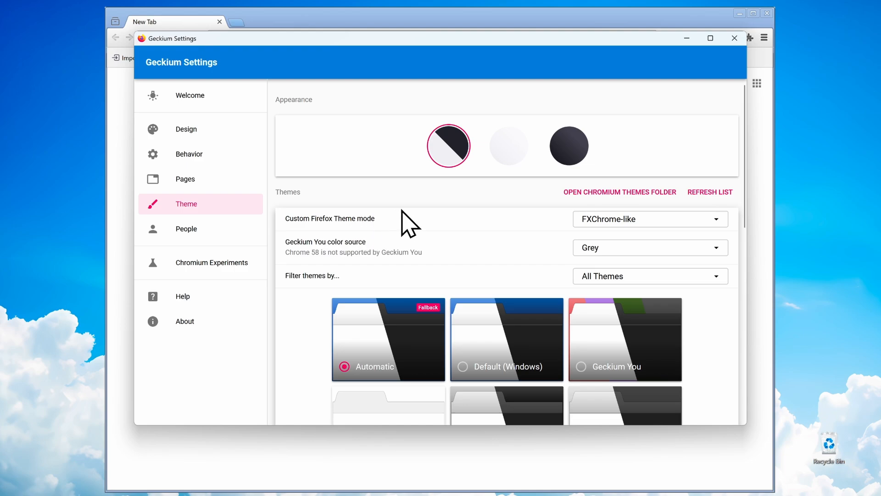
{"action": "left_click", "coordinate": [614, 220]}
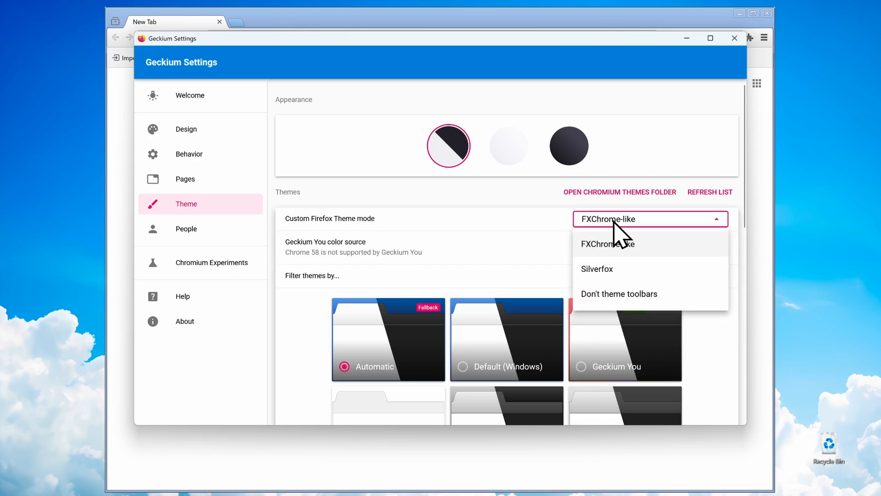
{"action": "left_click", "coordinate": [632, 268]}
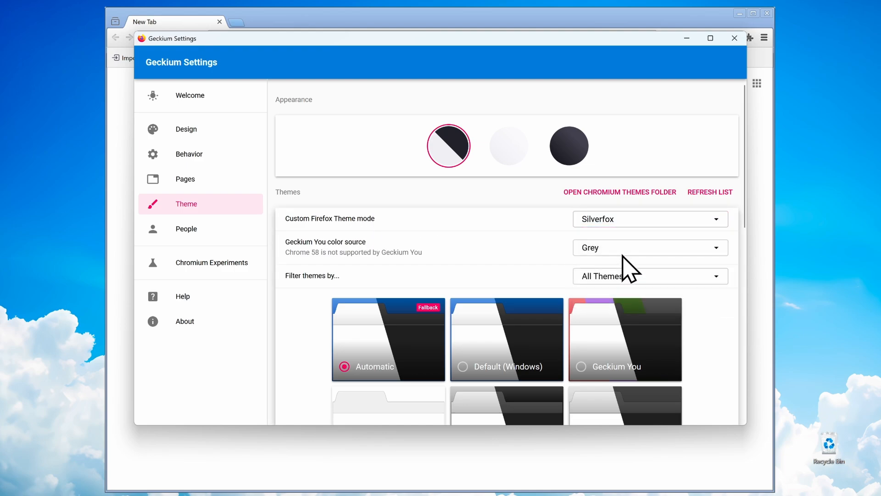
{"action": "left_click", "coordinate": [626, 222]}
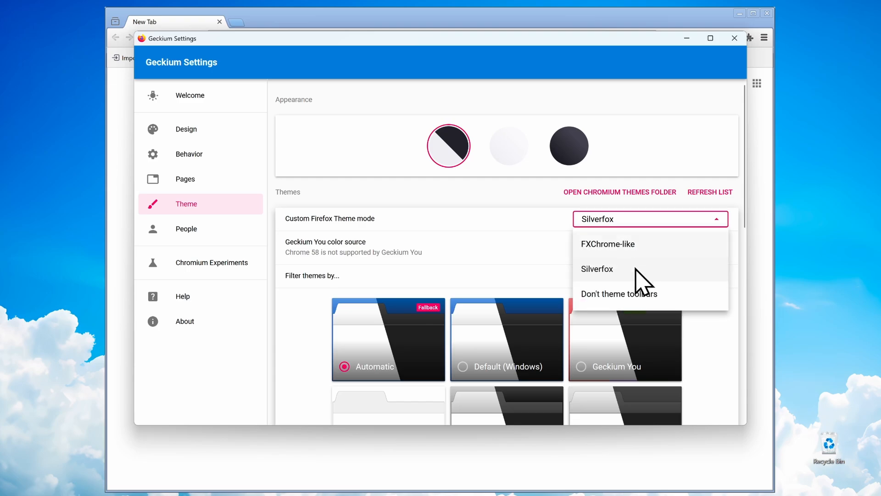
{"action": "left_click", "coordinate": [632, 296]}
{"action": "left_click", "coordinate": [629, 222]}
{"action": "left_click", "coordinate": [641, 244]}
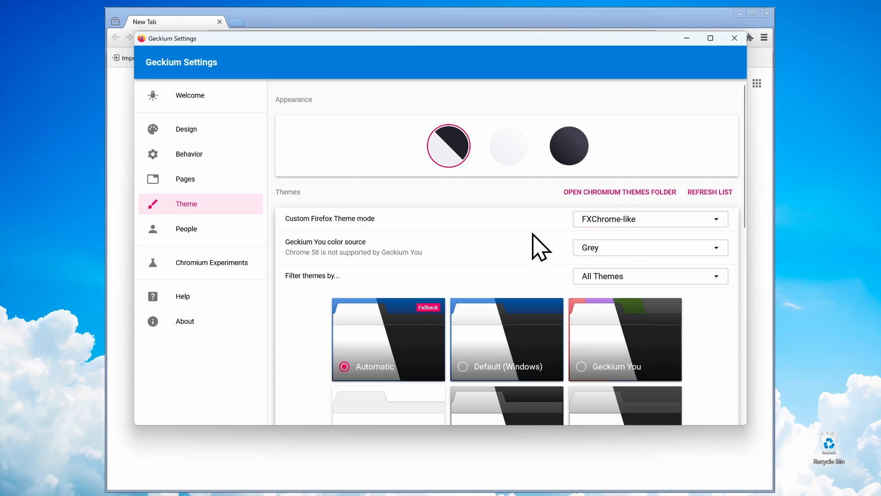
- Try the Geckium You theme and the Default (macOS) theme on the browser
{"action": "scroll", "coordinate": [535, 234], "scroll_direction": "down", "scroll_amount": 4}
{"action": "scroll", "coordinate": [506, 243], "scroll_direction": "up", "scroll_amount": 3}
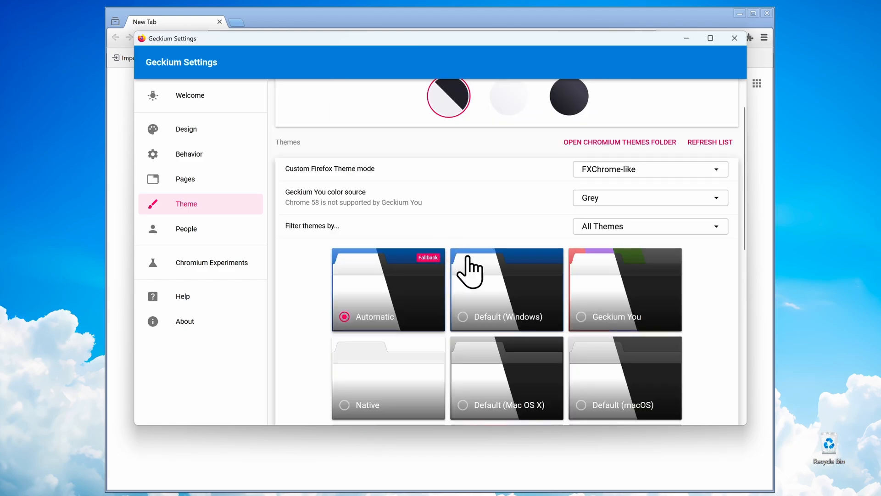
{"action": "scroll", "coordinate": [516, 288], "scroll_direction": "down", "scroll_amount": 3}
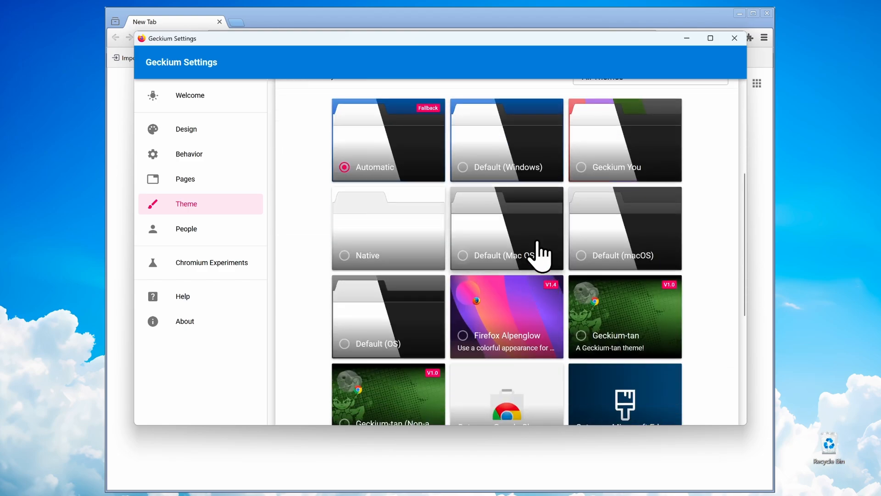
{"action": "left_click", "coordinate": [627, 163]}
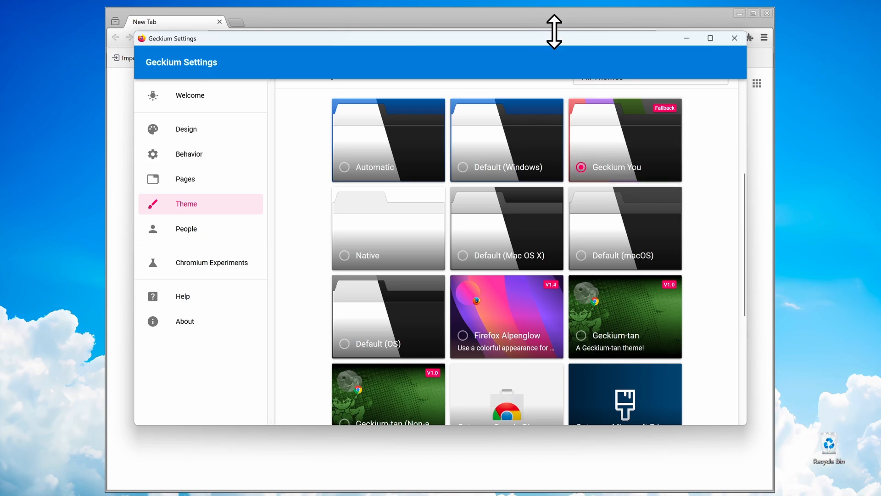
{"action": "left_click", "coordinate": [629, 245]}
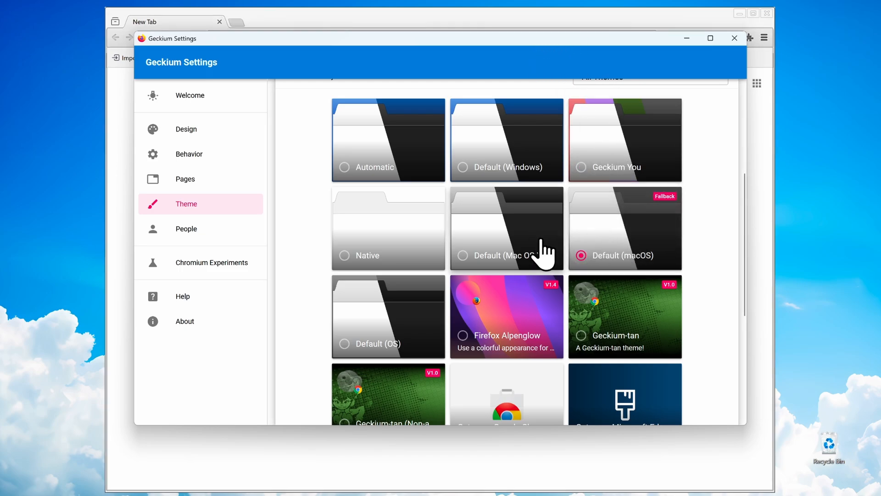
- Try the Firefox Alpenglow theme and apply the non-aero version of the Geckium-tan theme
{"action": "scroll", "coordinate": [544, 252], "scroll_direction": "down", "scroll_amount": 3}
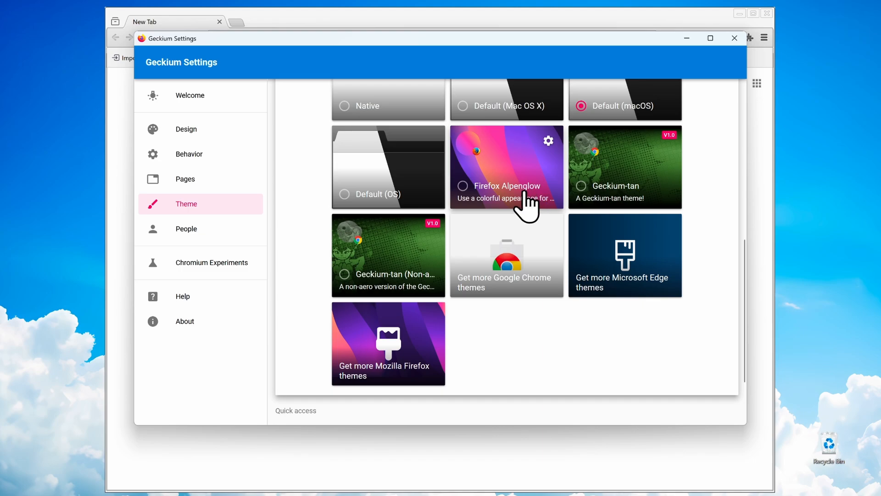
{"action": "left_click", "coordinate": [537, 194]}
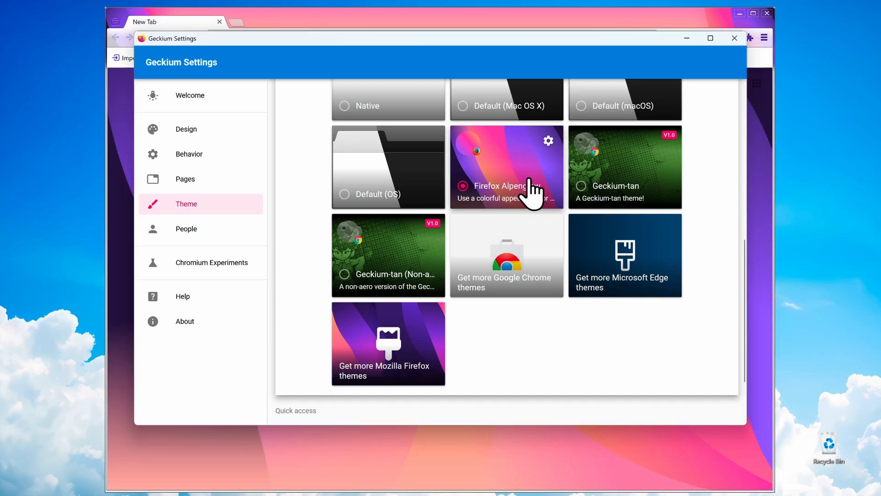
{"action": "left_click", "coordinate": [415, 265]}
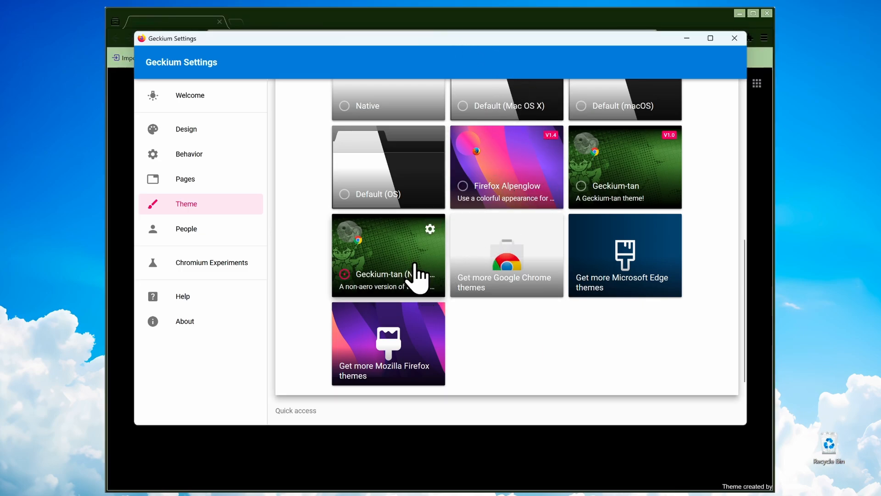
- Enable the Omnibox UI Vertical Layout flag in the Chromium Experiments
{"action": "left_click", "coordinate": [229, 265]}
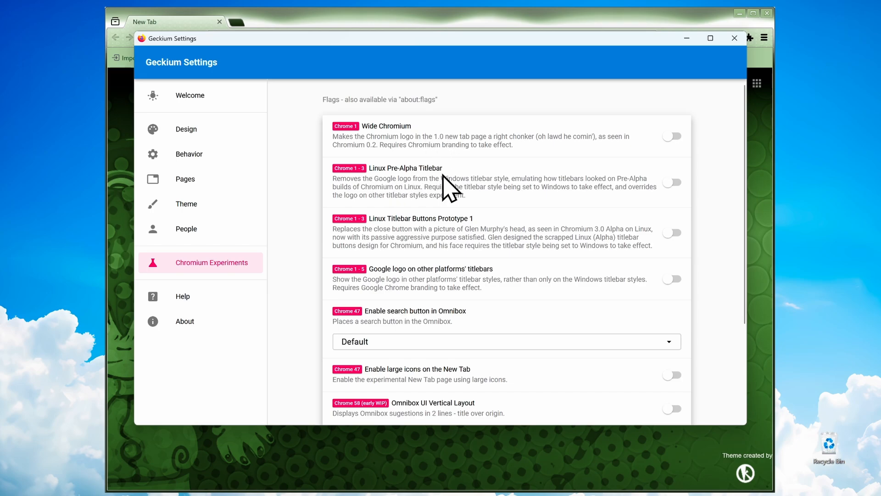
{"action": "scroll", "coordinate": [519, 228], "scroll_direction": "down", "scroll_amount": 3}
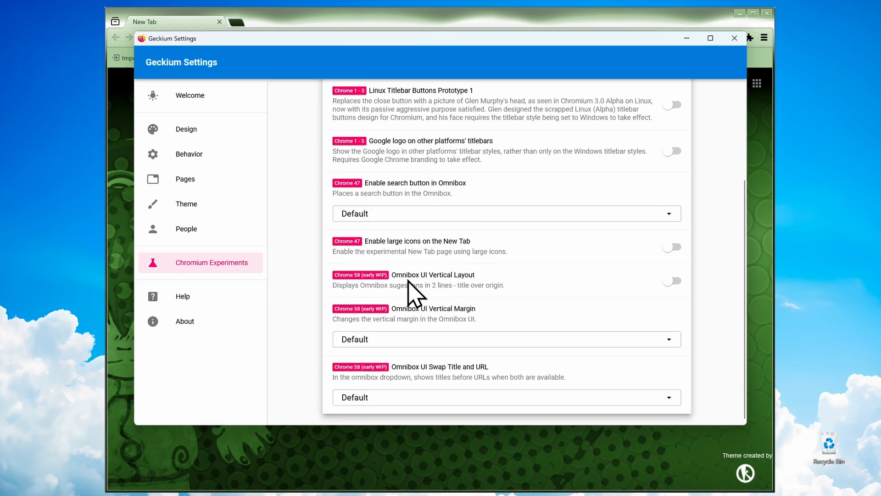
{"action": "left_click", "coordinate": [672, 280]}
{"action": "scroll", "coordinate": [468, 216], "scroll_direction": "up", "scroll_amount": 3}
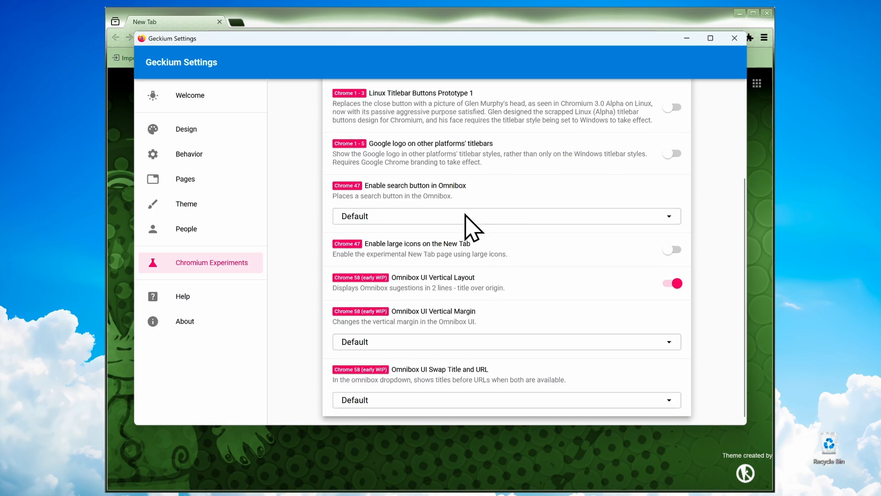
- Return to the Design settings and try the Chrome 1 and Chrome 3 presets
{"action": "left_click", "coordinate": [227, 133]}
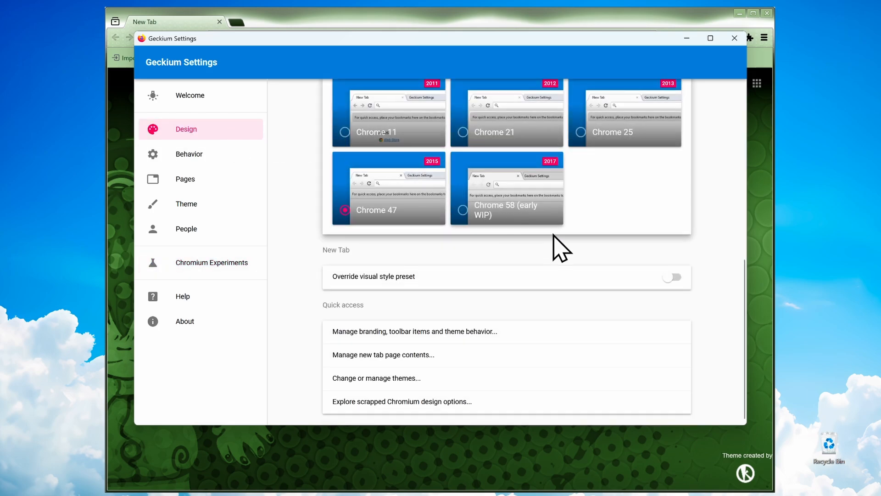
{"action": "scroll", "coordinate": [560, 275], "scroll_direction": "up", "scroll_amount": 7}
{"action": "scroll", "coordinate": [459, 243], "scroll_direction": "down", "scroll_amount": 2}
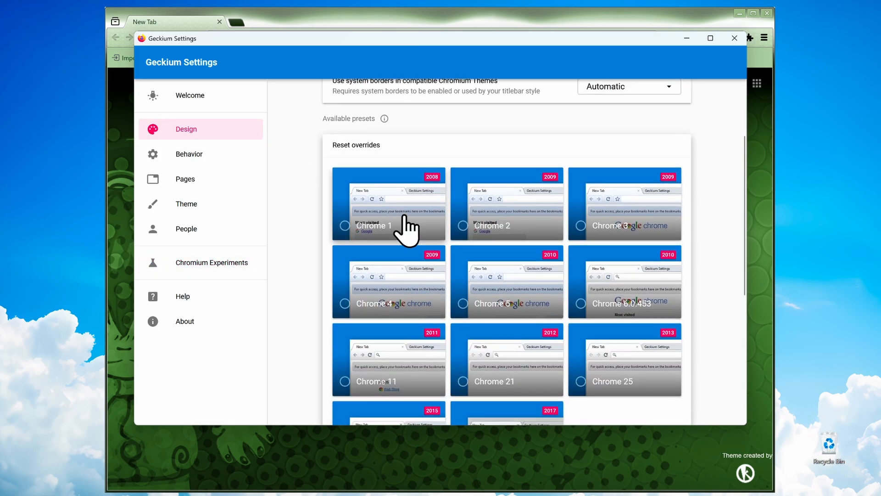
{"action": "left_click", "coordinate": [418, 211]}
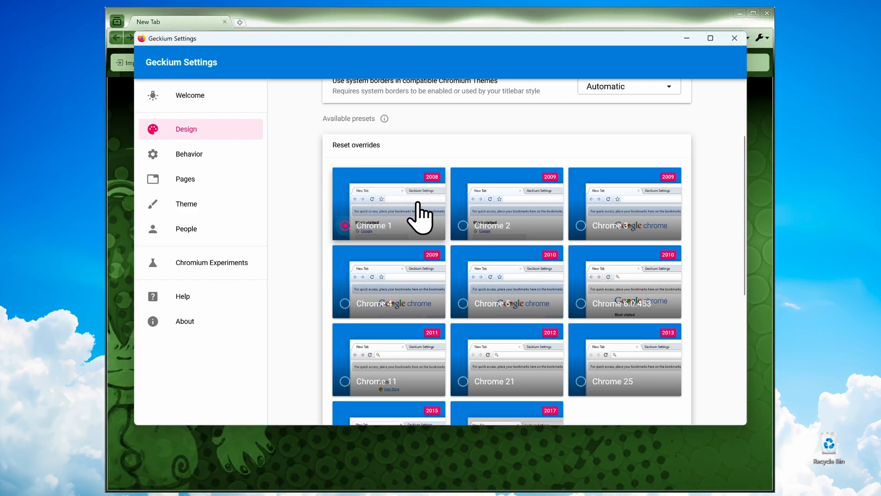
{"action": "left_click", "coordinate": [627, 218]}
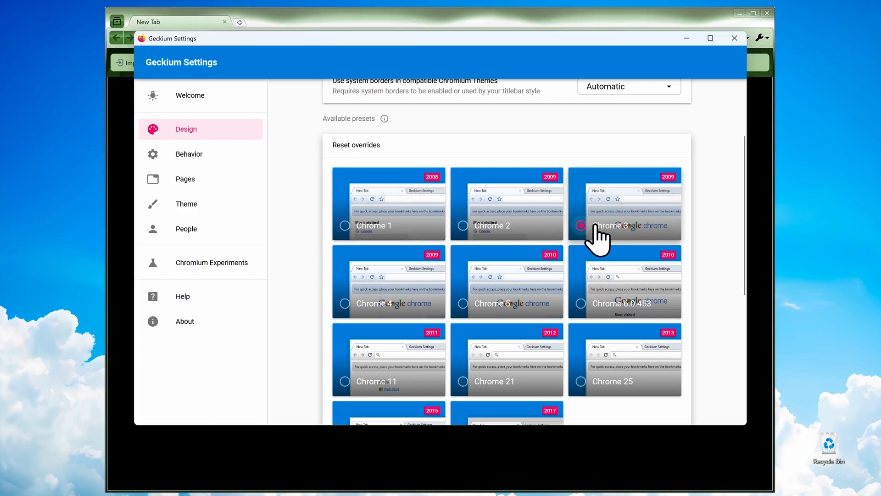
- Apply the Chrome 25 design preset and look through the other available presets
{"action": "scroll", "coordinate": [657, 259], "scroll_direction": "down", "scroll_amount": 4}
{"action": "left_click", "coordinate": [644, 188]}
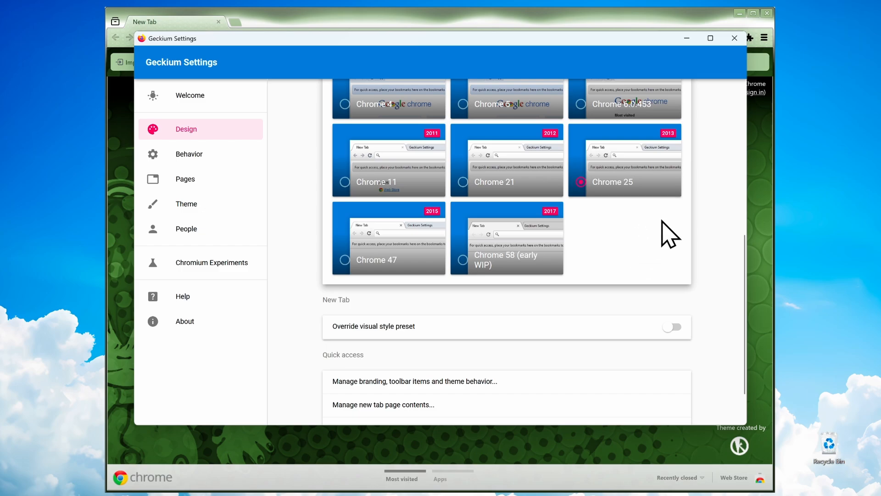
{"action": "scroll", "coordinate": [652, 225], "scroll_direction": "up", "scroll_amount": 6}
{"action": "scroll", "coordinate": [601, 222], "scroll_direction": "down", "scroll_amount": 6}
{"action": "scroll", "coordinate": [590, 217], "scroll_direction": "up", "scroll_amount": 3}
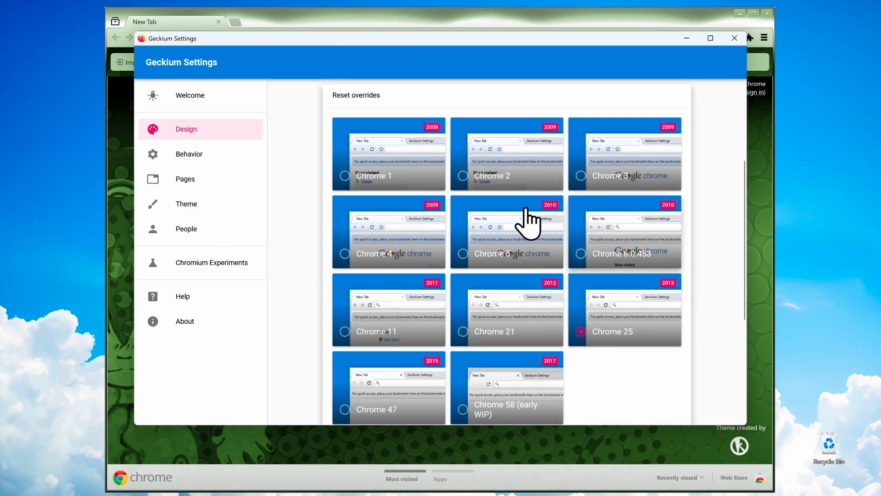